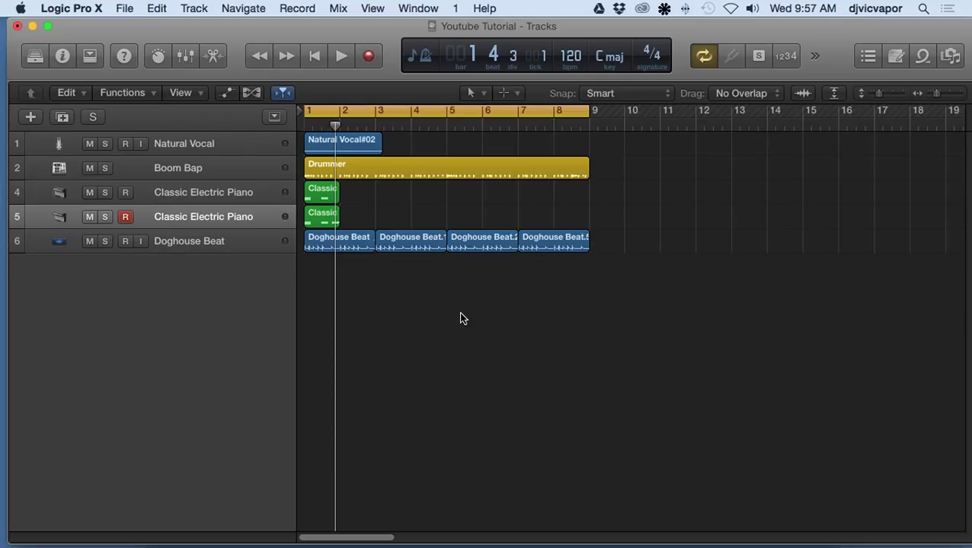
Step: Select and record-arm the upper Classic Electric Piano track (track 4) instead of track 5
{"action": "left_click", "coordinate": [227, 195]}
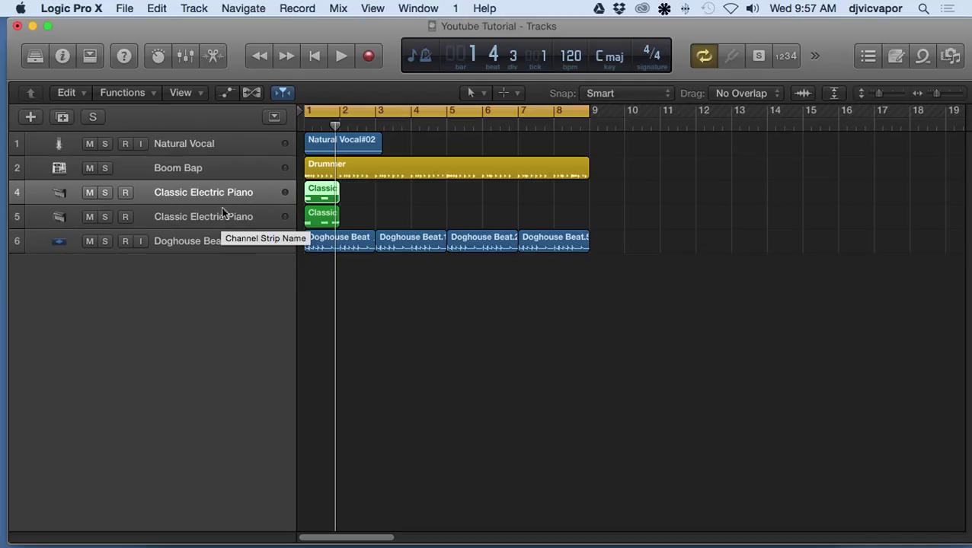
{"action": "left_click", "coordinate": [226, 218]}
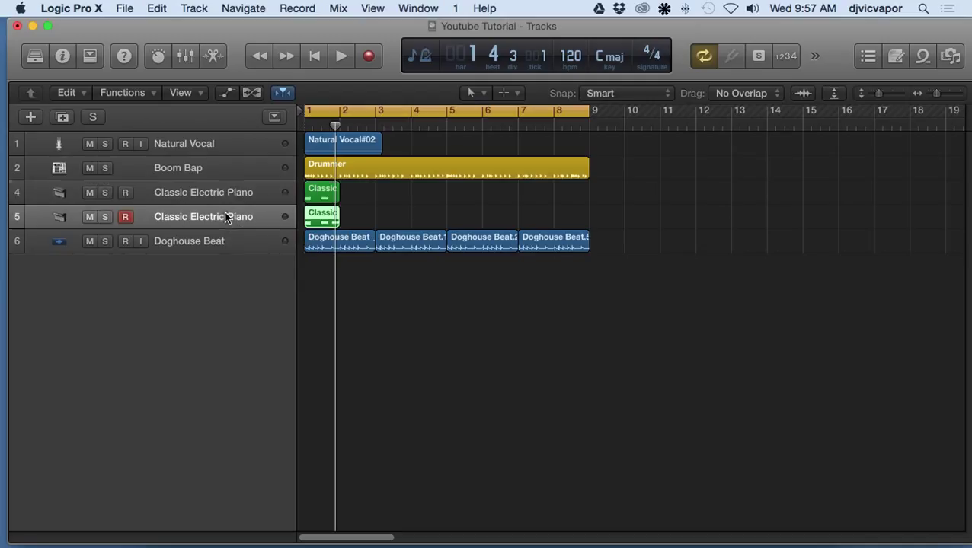
{"action": "left_click", "coordinate": [235, 194]}
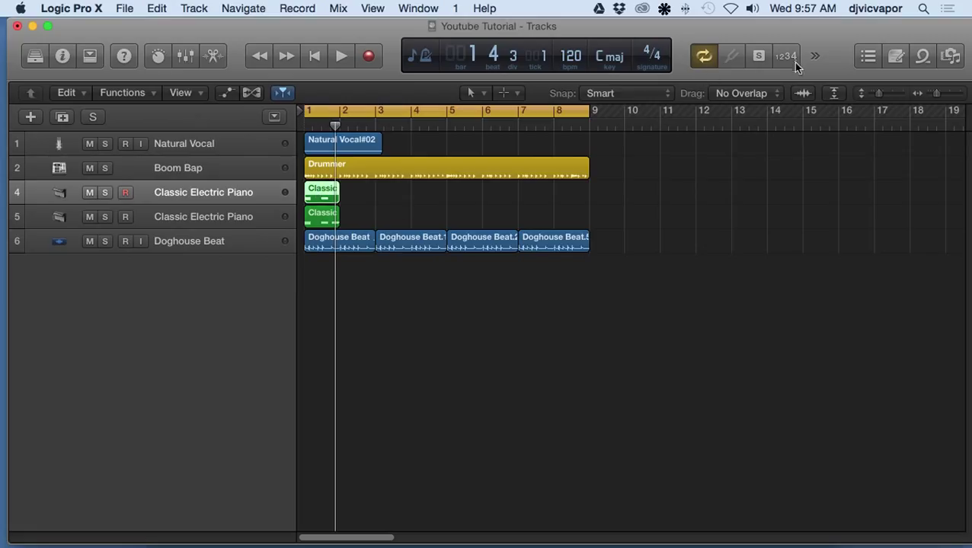
Step: Enlarge track rows to fill the window, select track 4's Classic region, then shrink rows back
{"action": "left_click", "coordinate": [833, 94]}
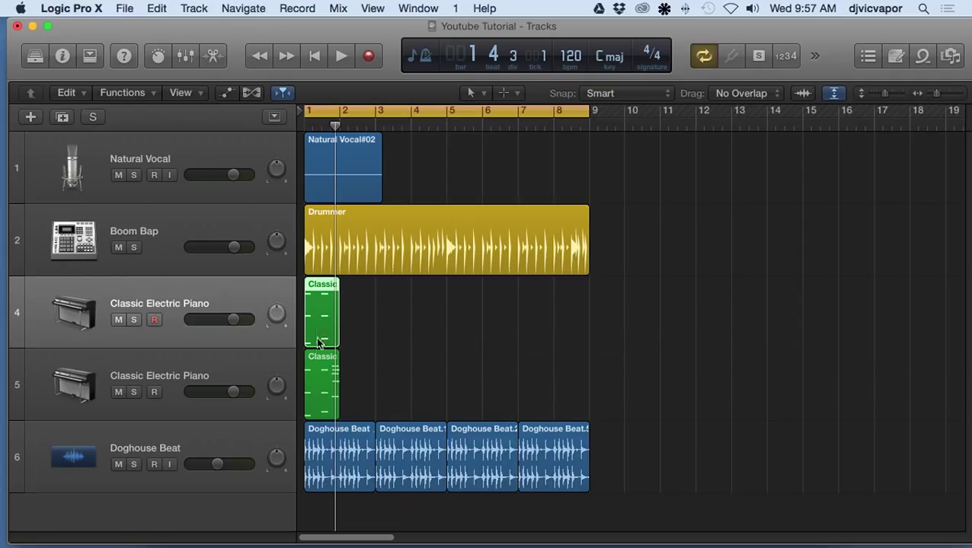
{"action": "left_click", "coordinate": [317, 361]}
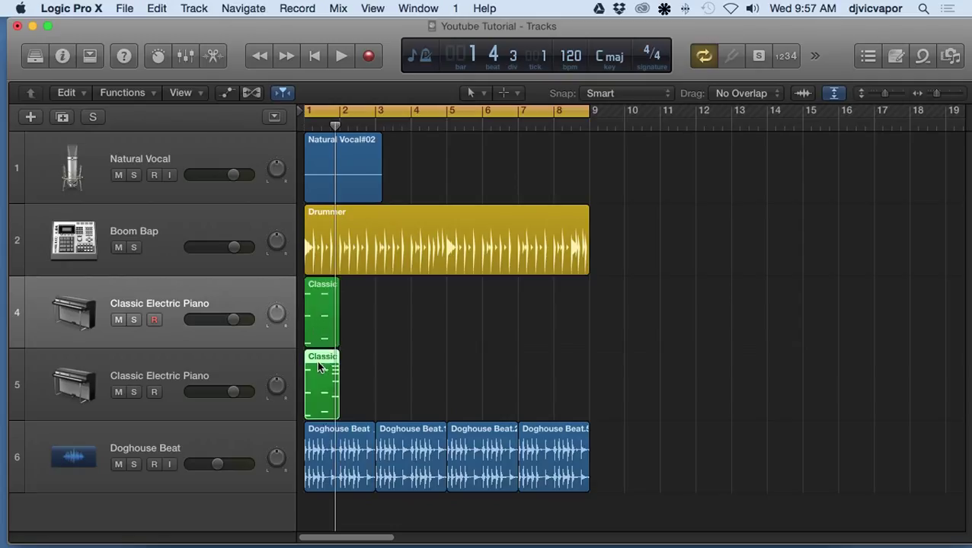
{"action": "left_click", "coordinate": [320, 304]}
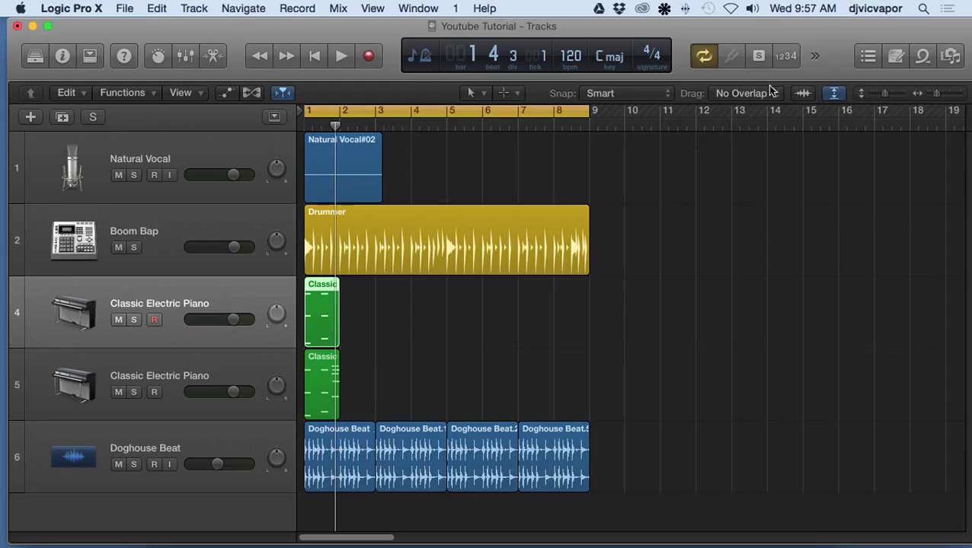
{"action": "left_click", "coordinate": [833, 95]}
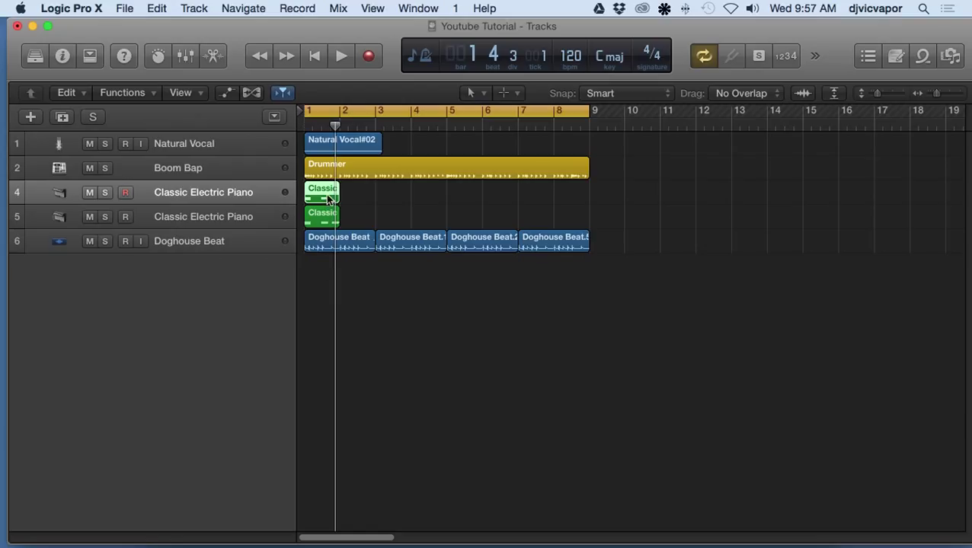
Step: Open track 4's Classic region in the Piano Roll, then close the editor
{"action": "key", "text": "Down"}
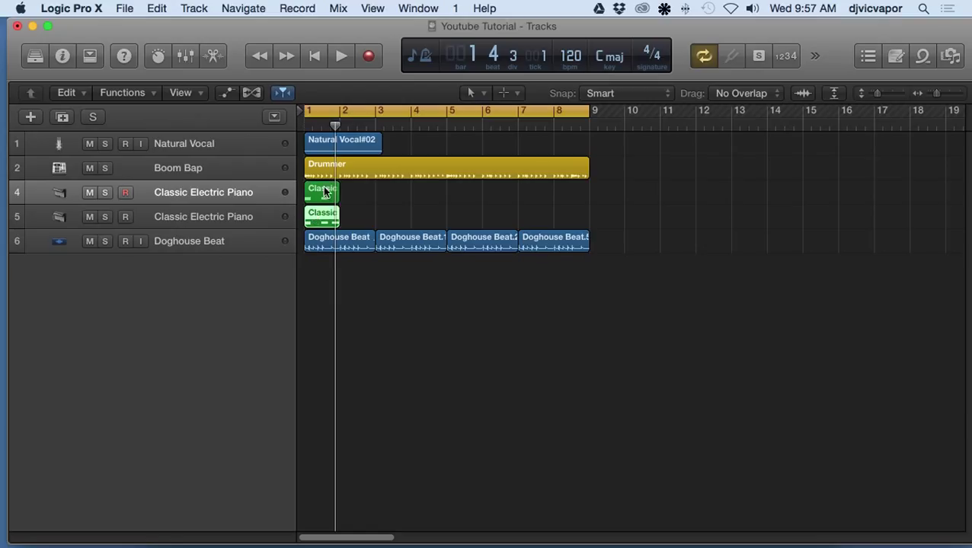
{"action": "key", "text": "Up"}
{"action": "double_click", "coordinate": [325, 192]}
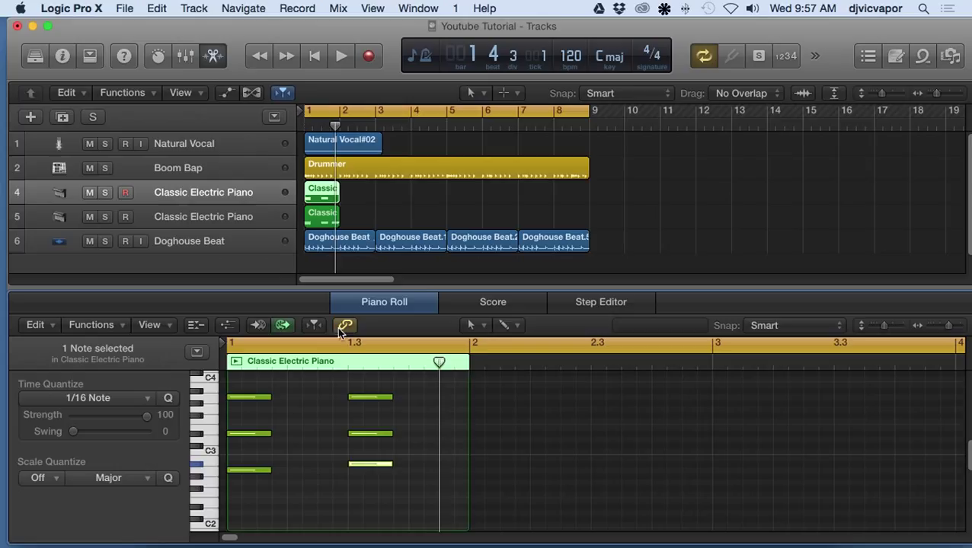
{"action": "left_click_drag", "start_coordinate": [420, 291], "coordinate": [389, 546]}
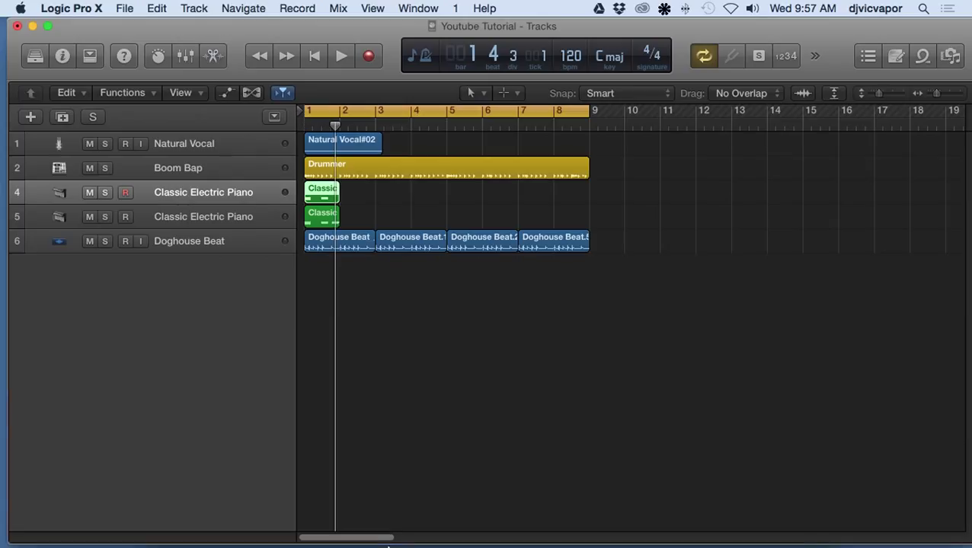
Step: Select track 5's Classic region and reopen its notes in the Piano Roll with E
{"action": "left_click", "coordinate": [323, 216]}
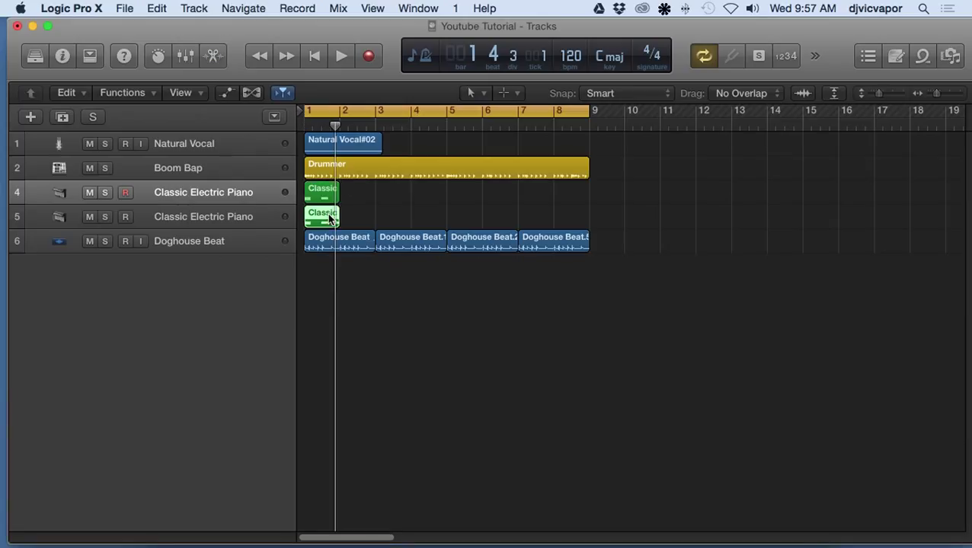
{"action": "left_click", "coordinate": [213, 57]}
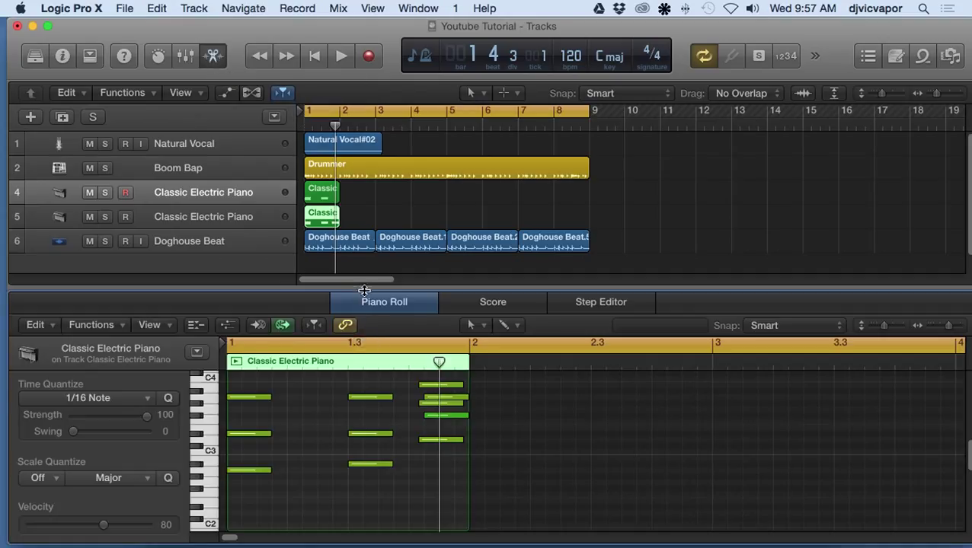
{"action": "left_click_drag", "start_coordinate": [359, 342], "coordinate": [349, 528]}
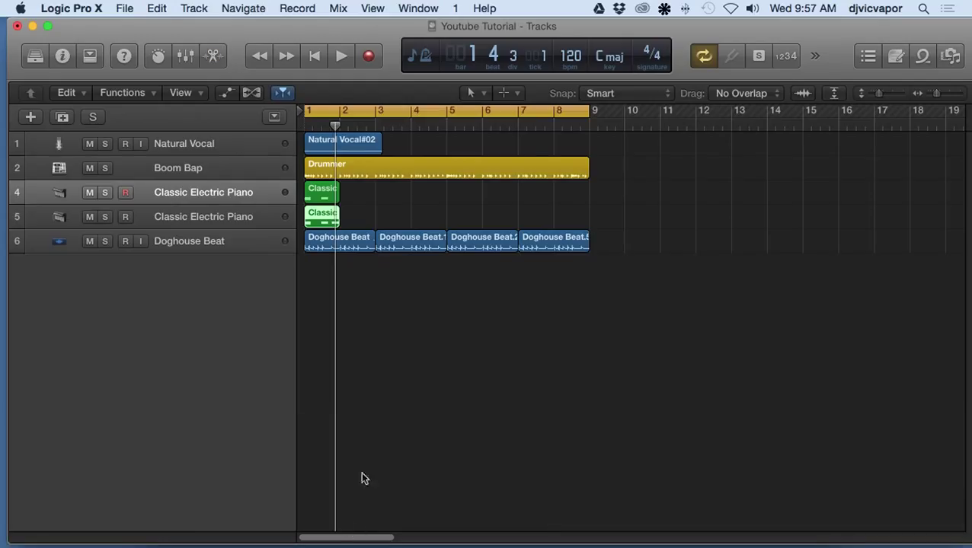
{"action": "key", "text": "e"}
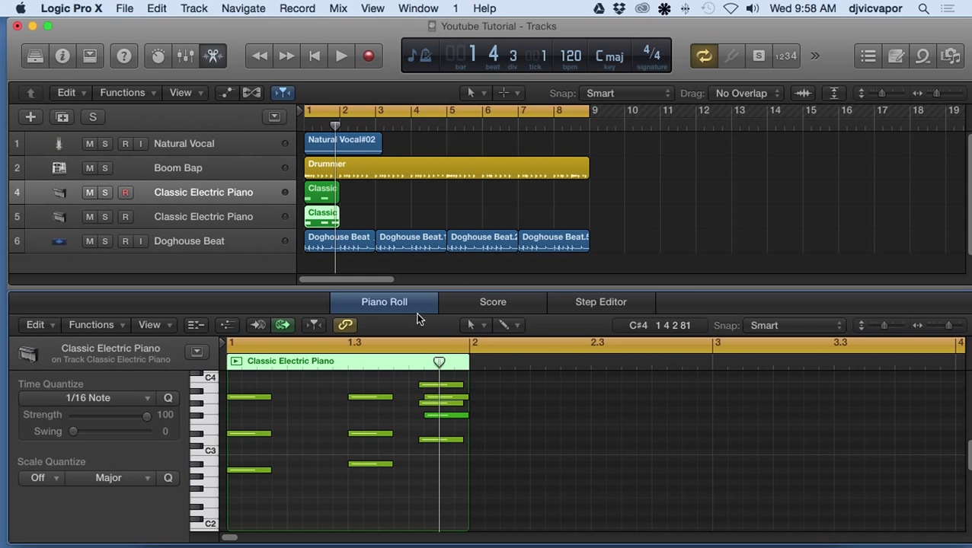
Step: Enlarge the Piano Roll and select one note of the second chord
{"action": "left_click_drag", "start_coordinate": [417, 288], "coordinate": [419, 86]}
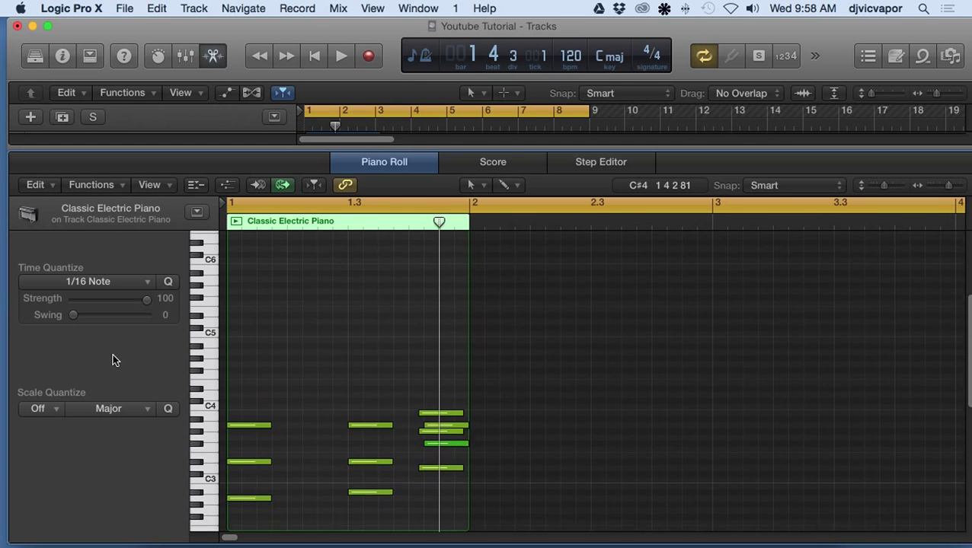
{"action": "scroll", "coordinate": [297, 426], "scroll_direction": "up", "scroll_amount": 3}
{"action": "scroll", "coordinate": [298, 426], "scroll_direction": "down", "scroll_amount": 3}
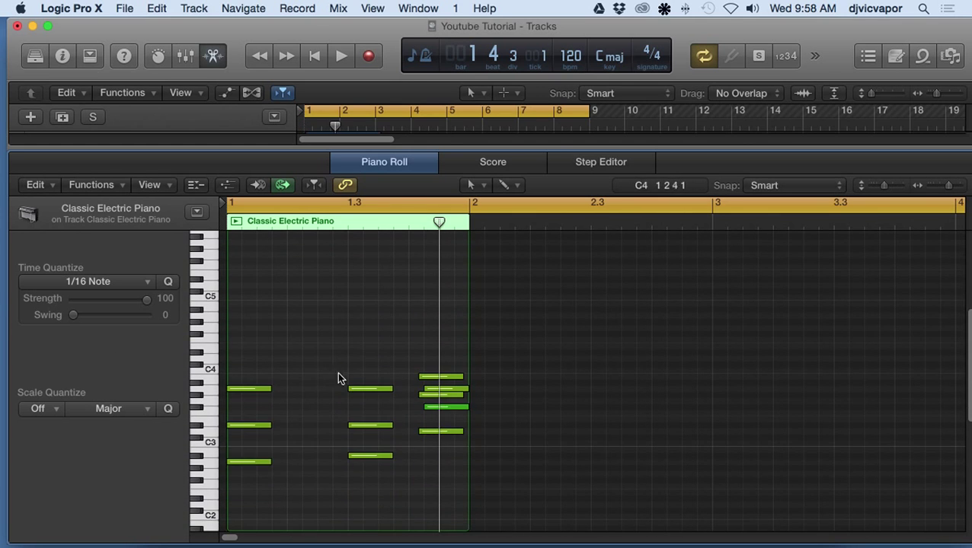
{"action": "left_click", "coordinate": [359, 389]}
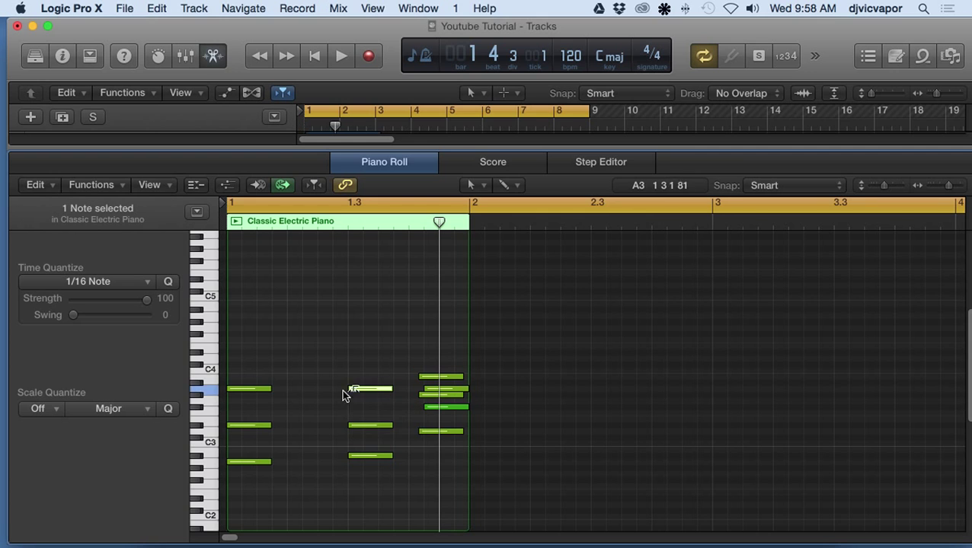
{"action": "scroll", "coordinate": [120, 360], "scroll_direction": "down", "scroll_amount": 5}
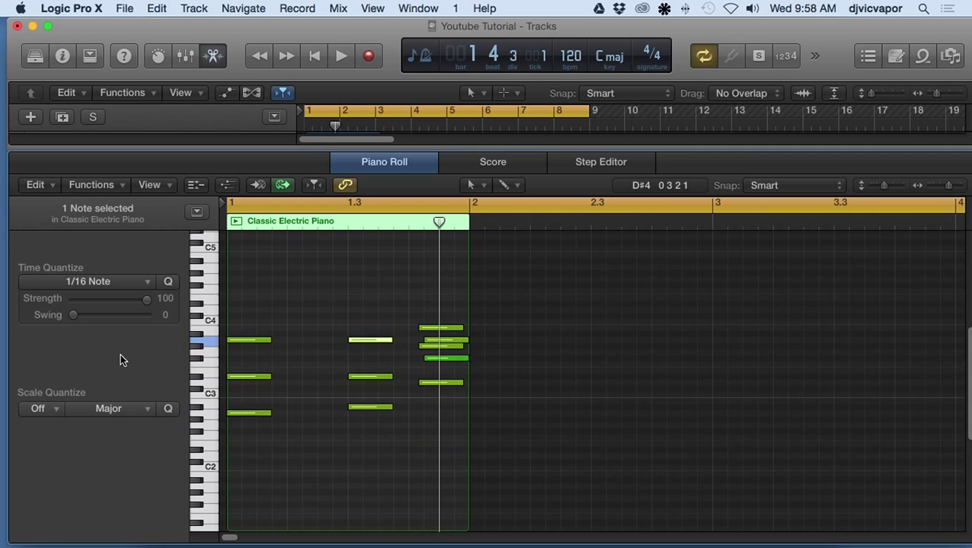
{"action": "scroll", "coordinate": [121, 354], "scroll_direction": "up", "scroll_amount": 8}
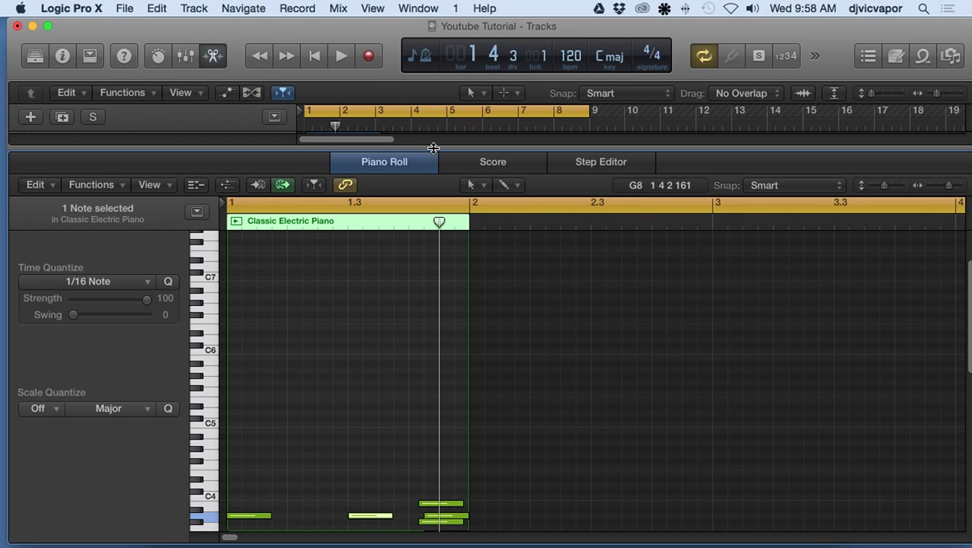
Step: Shrink the Piano Roll, select track 4's Classic region, and hide the editor
{"action": "left_click_drag", "start_coordinate": [433, 149], "coordinate": [411, 289]}
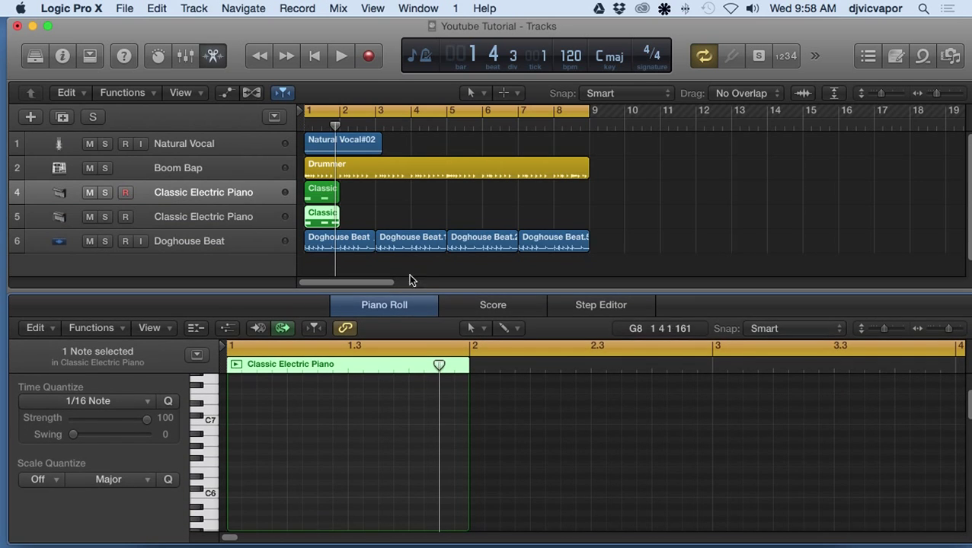
{"action": "left_click", "coordinate": [325, 220]}
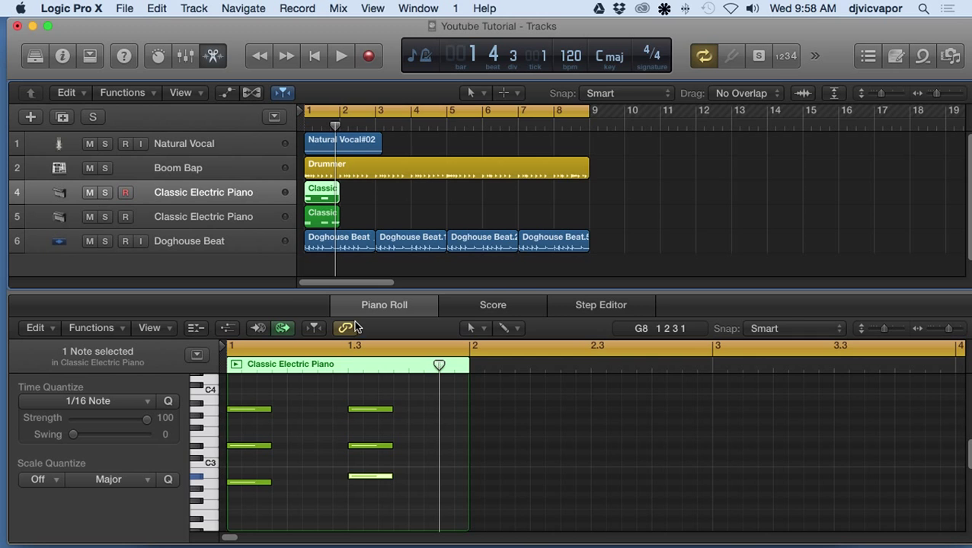
{"action": "left_click_drag", "start_coordinate": [390, 291], "coordinate": [342, 544]}
Step: Select track 4's Classic region and open it in the Piano Roll
{"action": "left_click", "coordinate": [379, 321]}
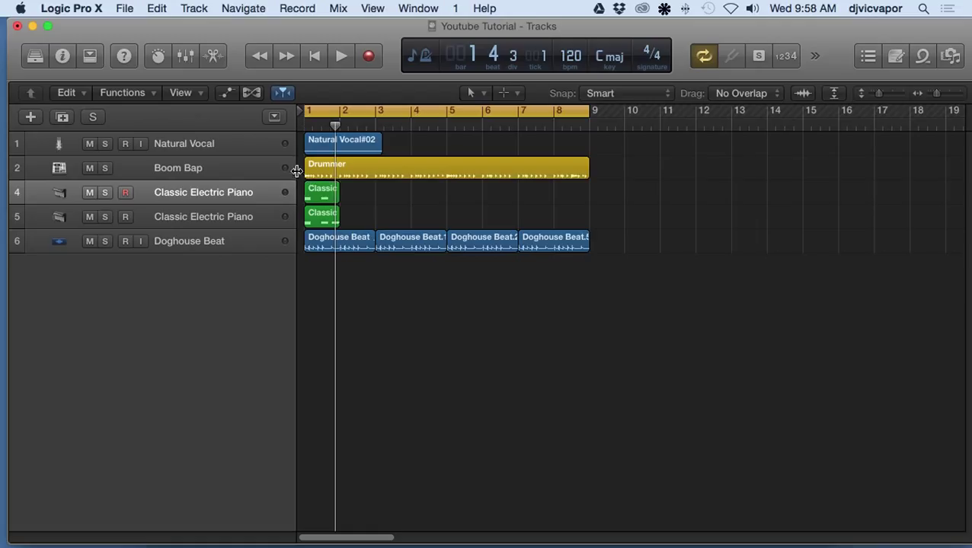
{"action": "left_click", "coordinate": [321, 196]}
{"action": "left_click", "coordinate": [215, 58]}
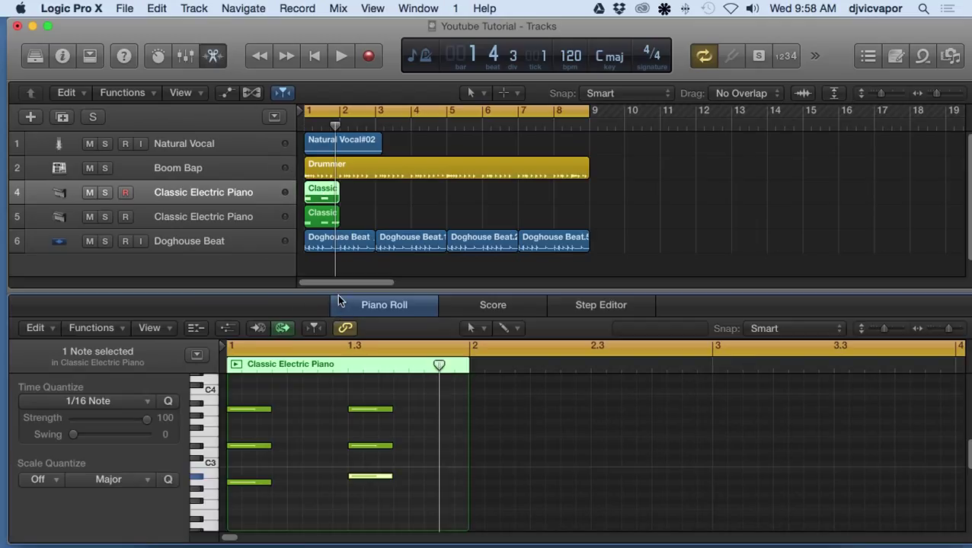
Step: Make the Piano Roll taller, toggling the Arrangement, Marker, Signature and Tempo rows on and off
{"action": "left_click_drag", "start_coordinate": [338, 295], "coordinate": [351, 220]}
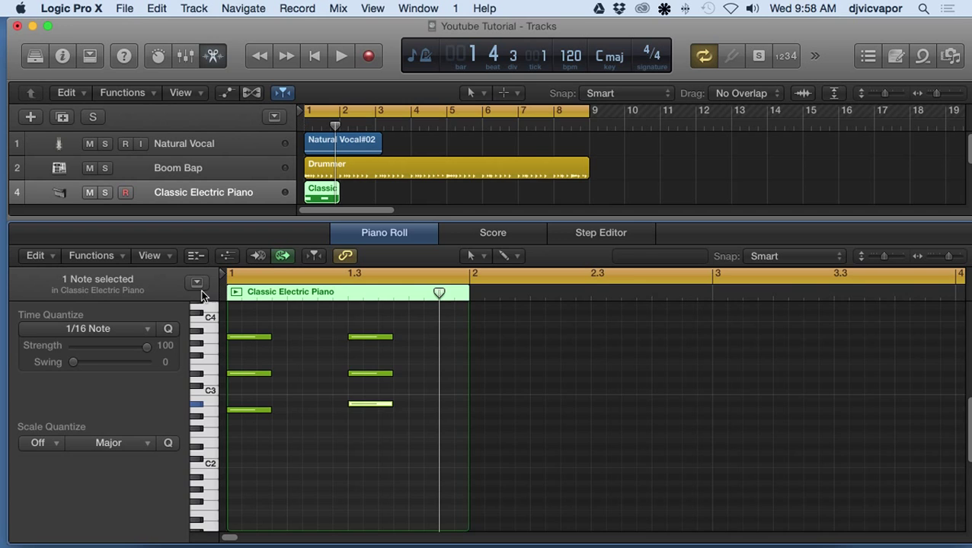
{"action": "left_click", "coordinate": [198, 284]}
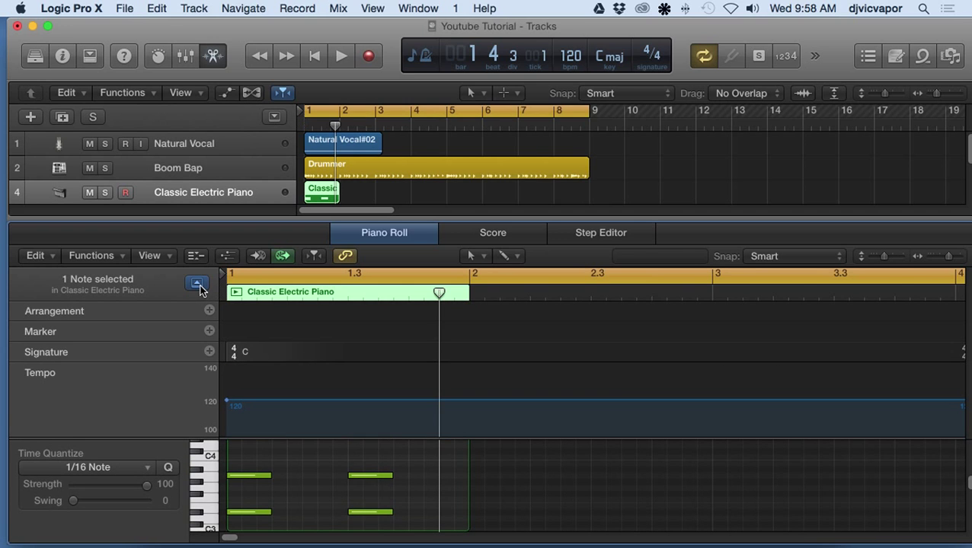
{"action": "left_click", "coordinate": [199, 287]}
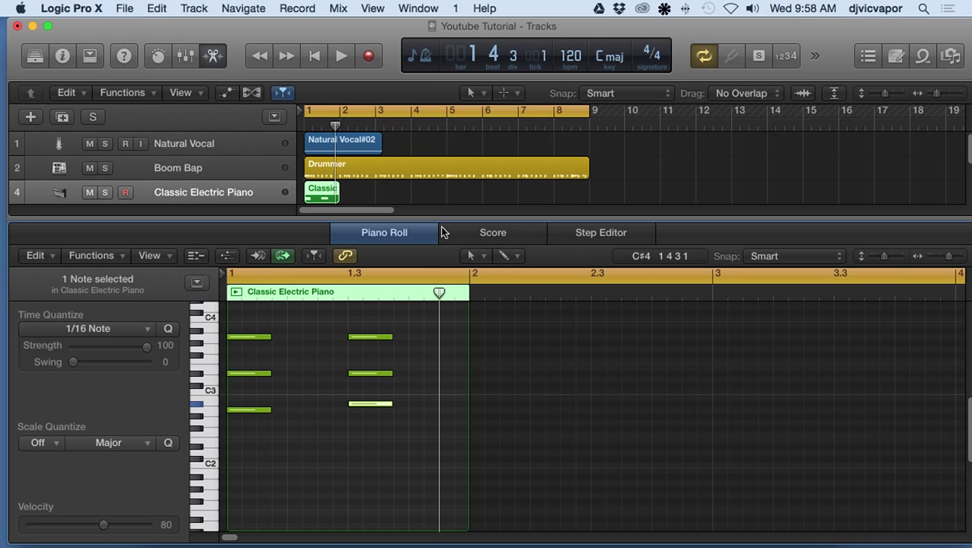
{"action": "left_click_drag", "start_coordinate": [441, 219], "coordinate": [437, 150]}
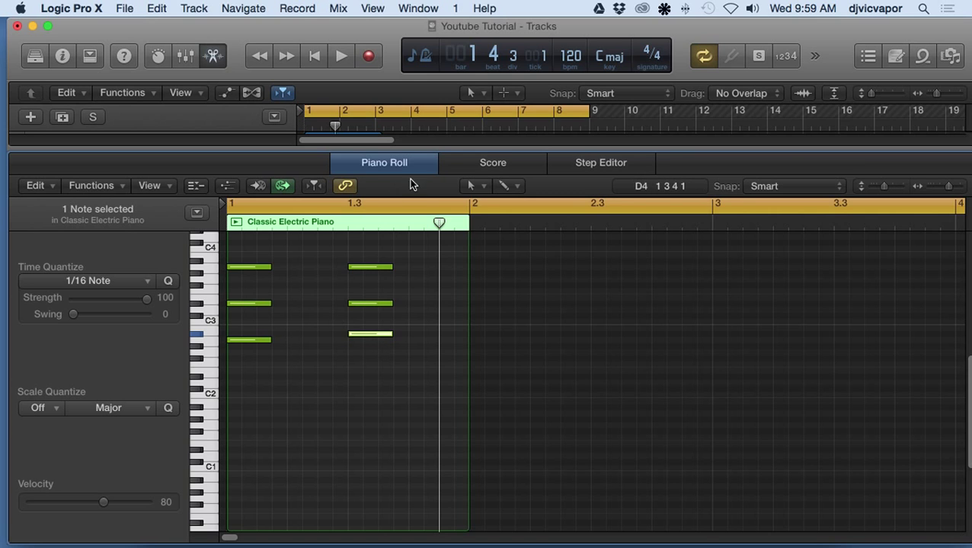
Step: Briefly reveal the track list, then select and nudge the top-left A3 note
{"action": "left_click_drag", "start_coordinate": [401, 151], "coordinate": [402, 238]}
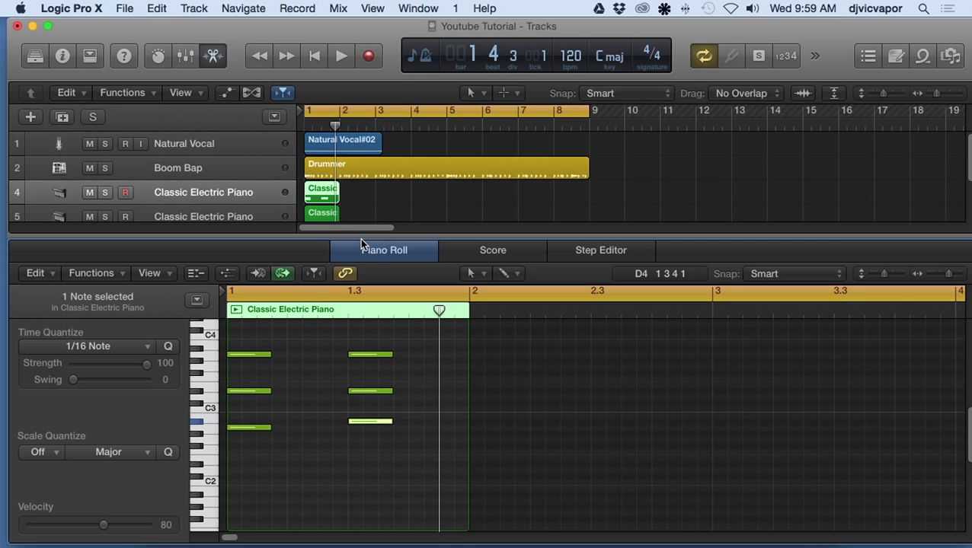
{"action": "left_click_drag", "start_coordinate": [360, 237], "coordinate": [369, 136]}
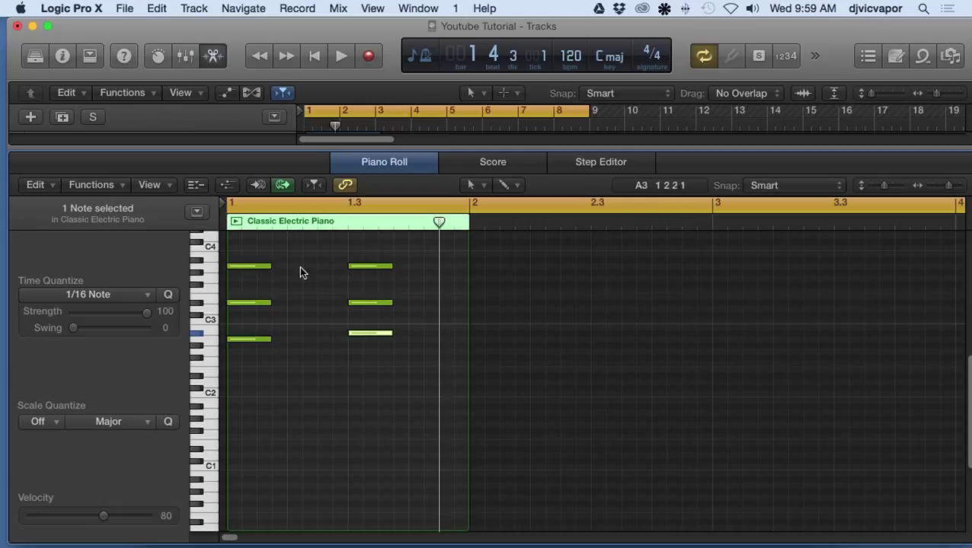
{"action": "left_click", "coordinate": [260, 268]}
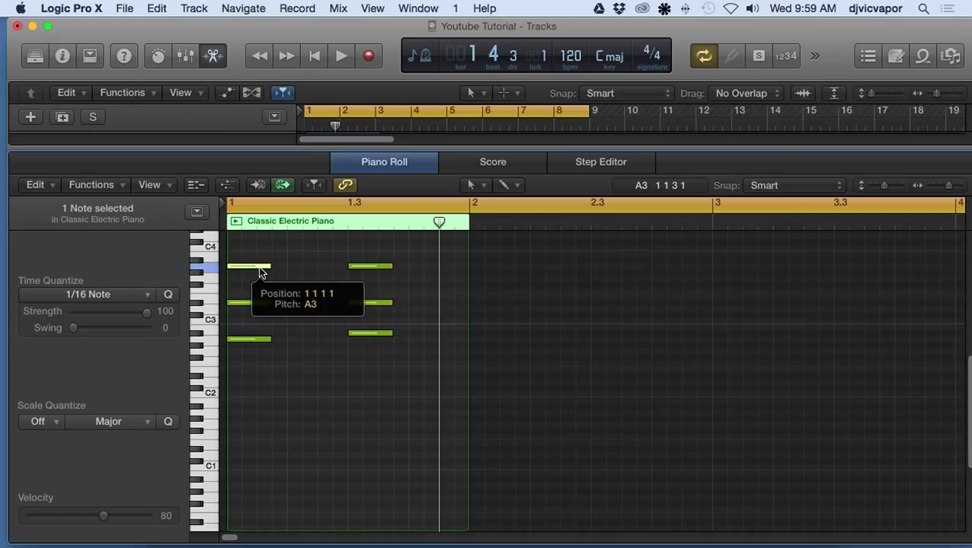
{"action": "mouse_move", "coordinate": [260, 271]}
{"action": "left_mouse_down"}
{"action": "mouse_move", "coordinate": [312, 268]}
{"action": "mouse_move", "coordinate": [265, 269]}
{"action": "mouse_move", "coordinate": [263, 255]}
{"action": "mouse_move", "coordinate": [260, 281]}
{"action": "mouse_move", "coordinate": [263, 268]}
{"action": "left_mouse_up"}
Step: Marquee-select the three notes at the region start and lengthen them slightly
{"action": "left_click_drag", "start_coordinate": [286, 360], "coordinate": [258, 255]}
{"action": "left_click_drag", "start_coordinate": [257, 340], "coordinate": [278, 336]}
Step: Clear the note selection and switch the left-click tool to the Pencil Tool
{"action": "left_click", "coordinate": [293, 358]}
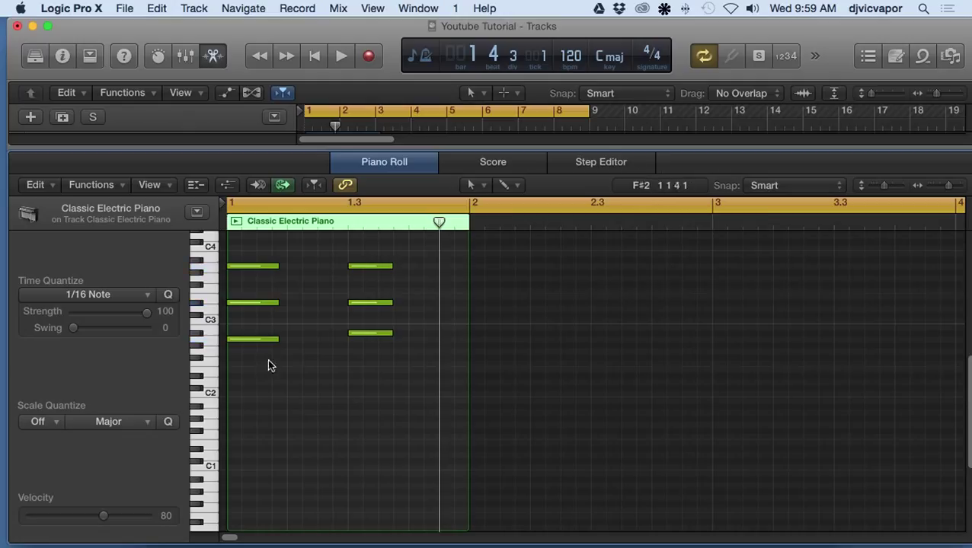
{"action": "left_click", "coordinate": [483, 186]}
{"action": "left_click", "coordinate": [524, 226]}
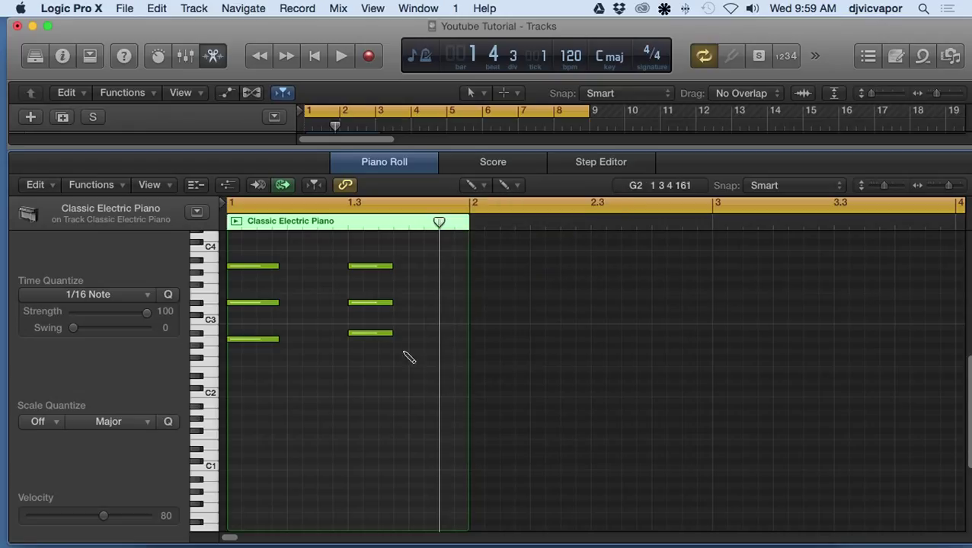
Step: Draw five stacked notes at beat 1.4.3 to form a new chord
{"action": "left_click", "coordinate": [445, 291]}
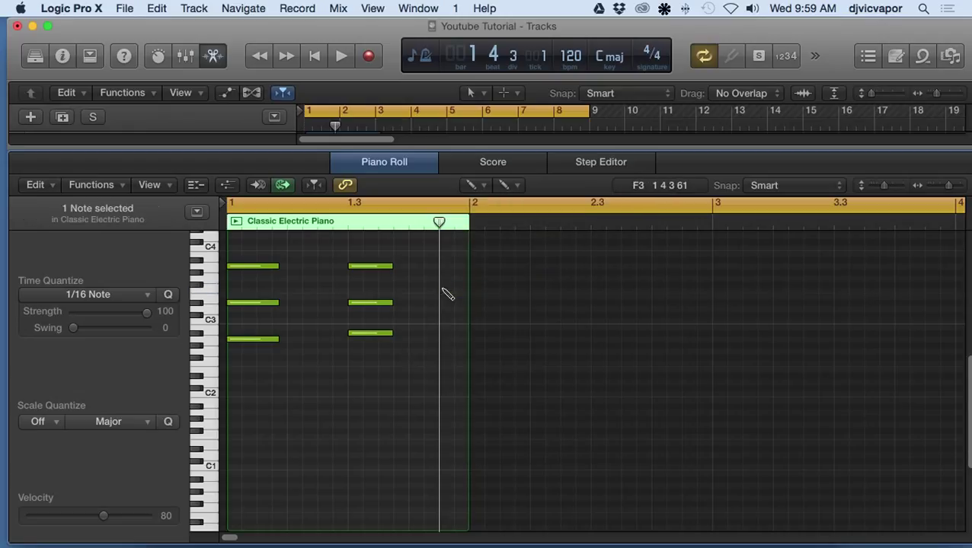
{"action": "left_click", "coordinate": [447, 315]}
{"action": "left_click", "coordinate": [447, 333]}
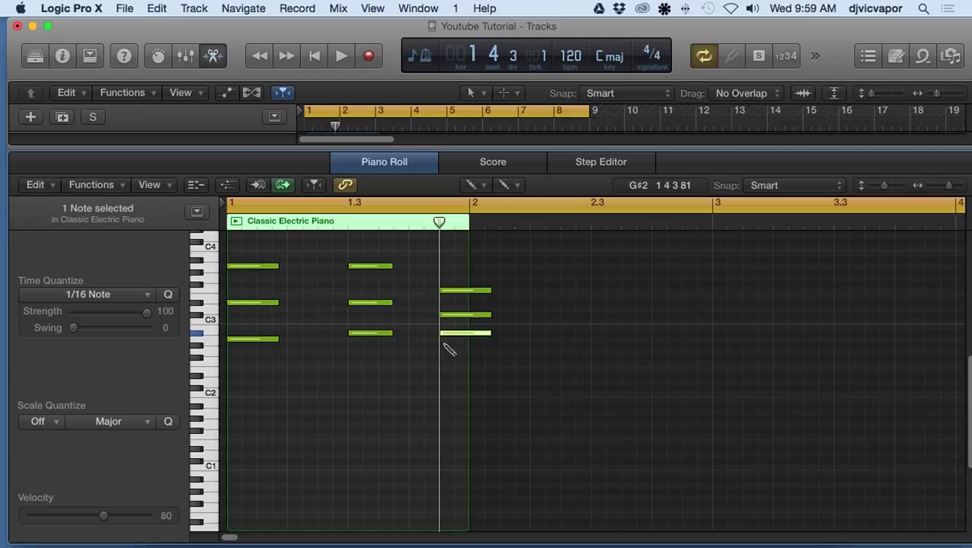
{"action": "left_click", "coordinate": [448, 345]}
{"action": "left_click", "coordinate": [448, 364]}
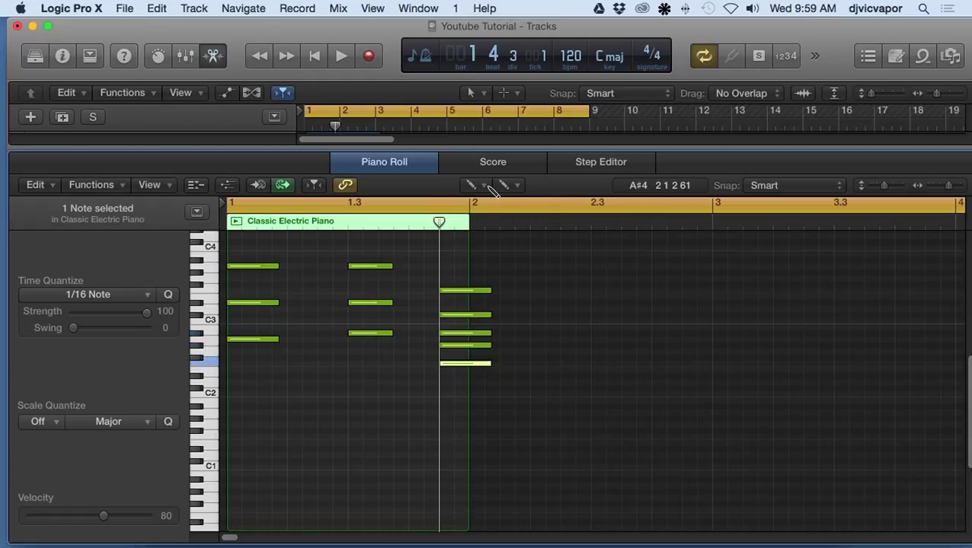
Step: Switch back to the Pointer Tool and drag three chord notes, including F3, slightly earlier
{"action": "left_click", "coordinate": [488, 190]}
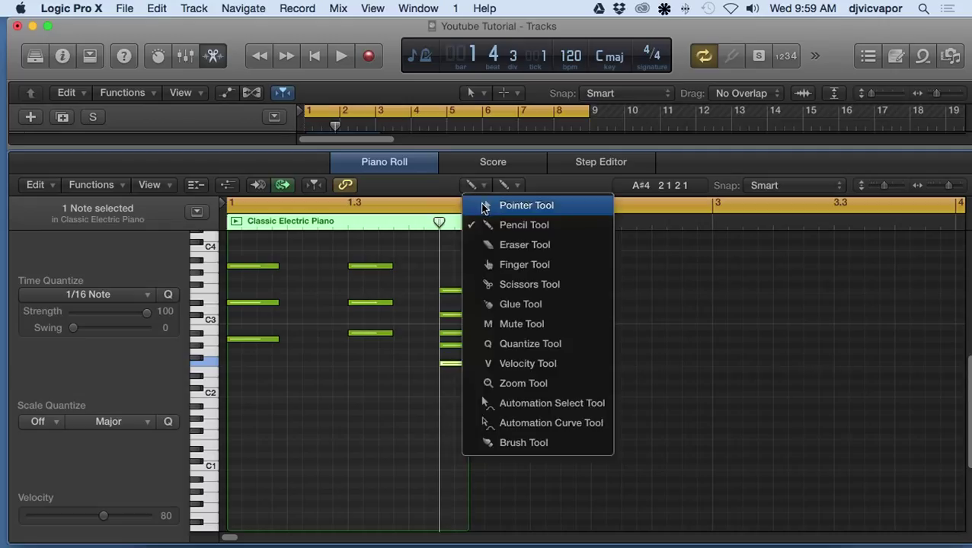
{"action": "left_click", "coordinate": [505, 204]}
{"action": "left_click_drag", "start_coordinate": [456, 292], "coordinate": [440, 342]}
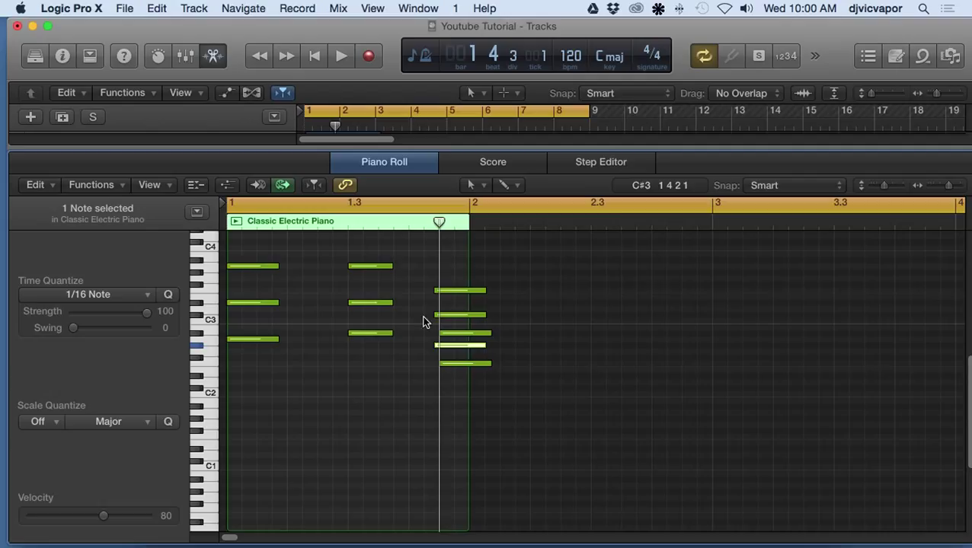
{"action": "left_click", "coordinate": [480, 186]}
{"action": "left_click", "coordinate": [491, 205]}
Step: Zoom in horizontally, move the playhead toward the region start, and set Time Quantize off
{"action": "key", "text": "super+Right"}
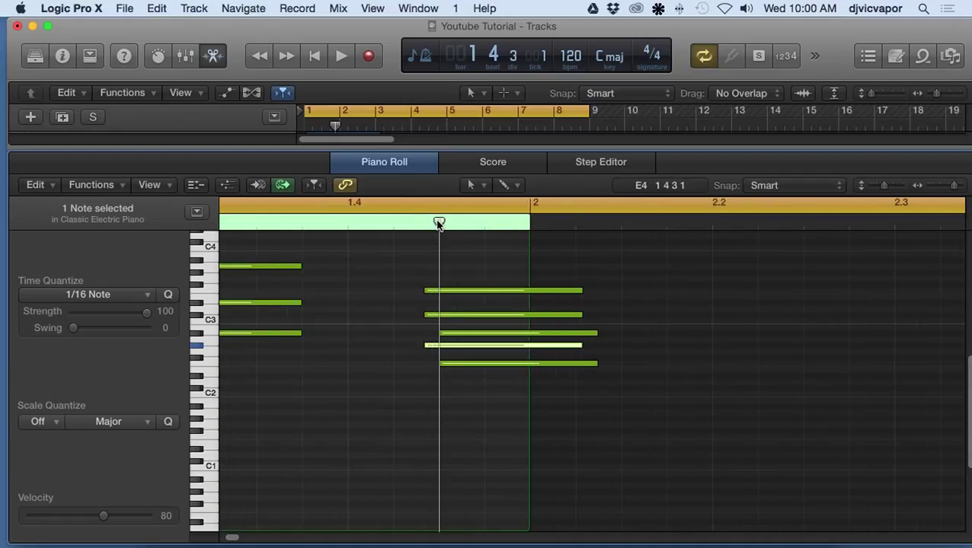
{"action": "left_click_drag", "start_coordinate": [440, 223], "coordinate": [249, 241]}
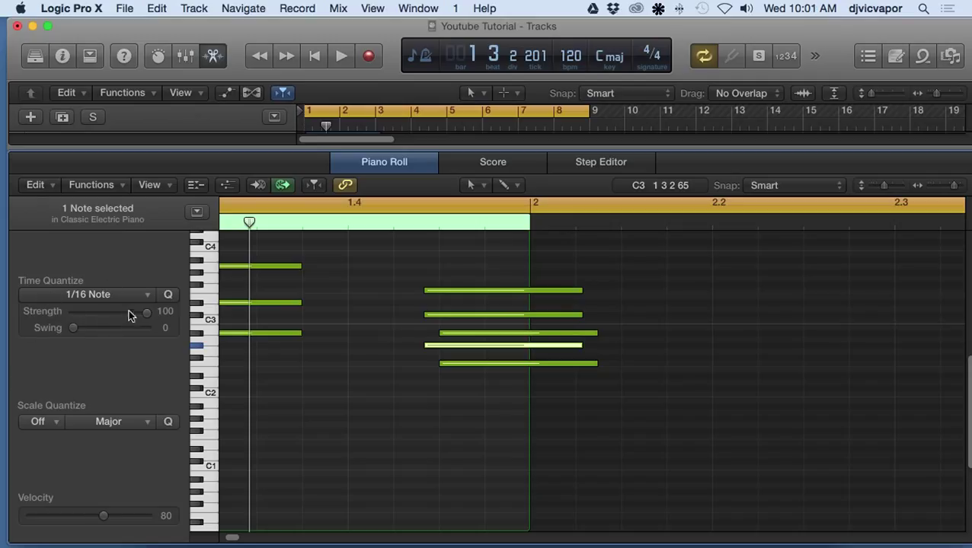
{"action": "left_click", "coordinate": [147, 294]}
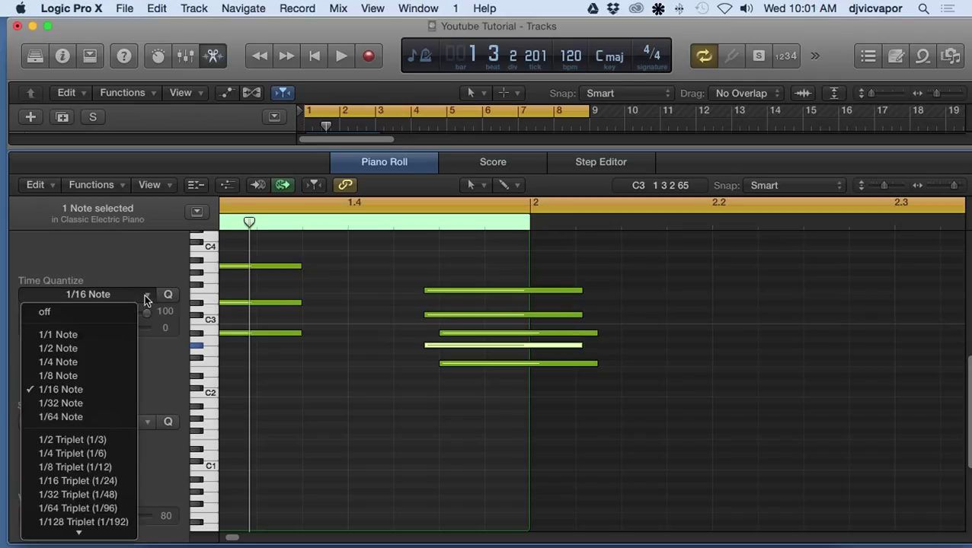
{"action": "left_click", "coordinate": [95, 312]}
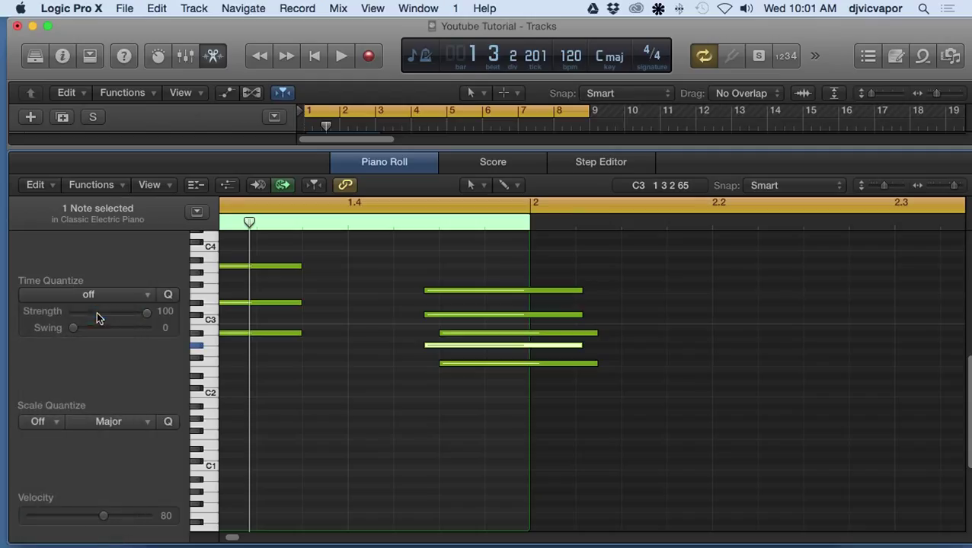
Step: Try quantizing the selected note to 1/8, 1/16 and 1/1 Note, then turn Time Quantize off
{"action": "left_click", "coordinate": [147, 296]}
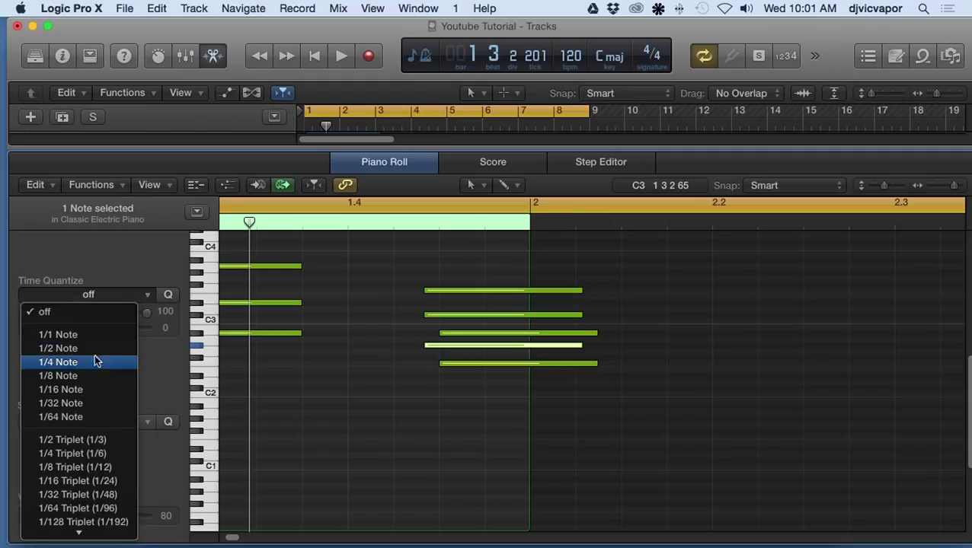
{"action": "left_click", "coordinate": [89, 375]}
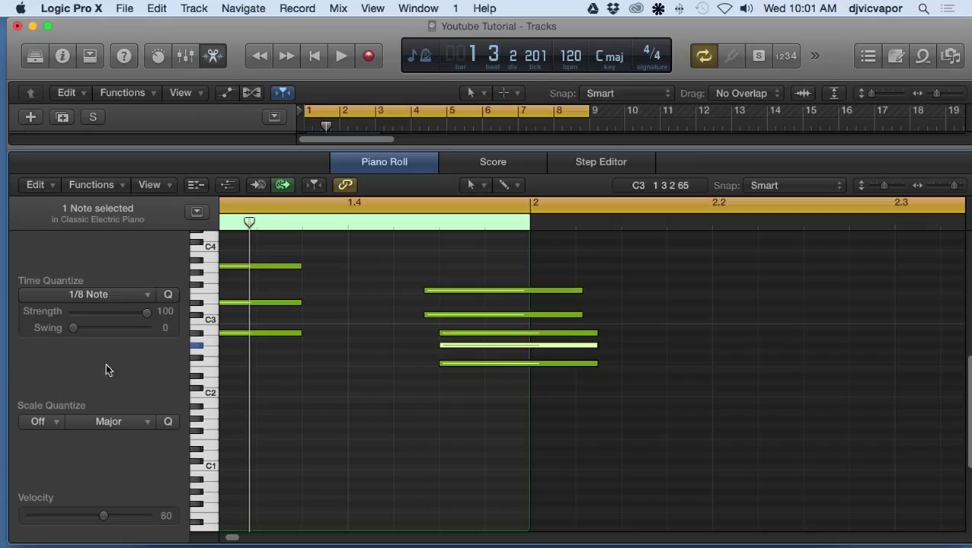
{"action": "left_click", "coordinate": [143, 298]}
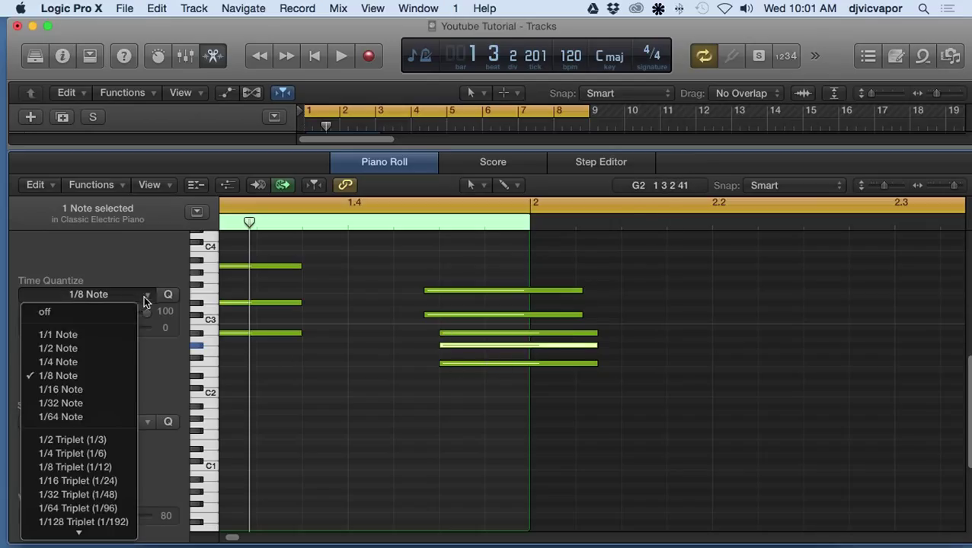
{"action": "left_click", "coordinate": [102, 391]}
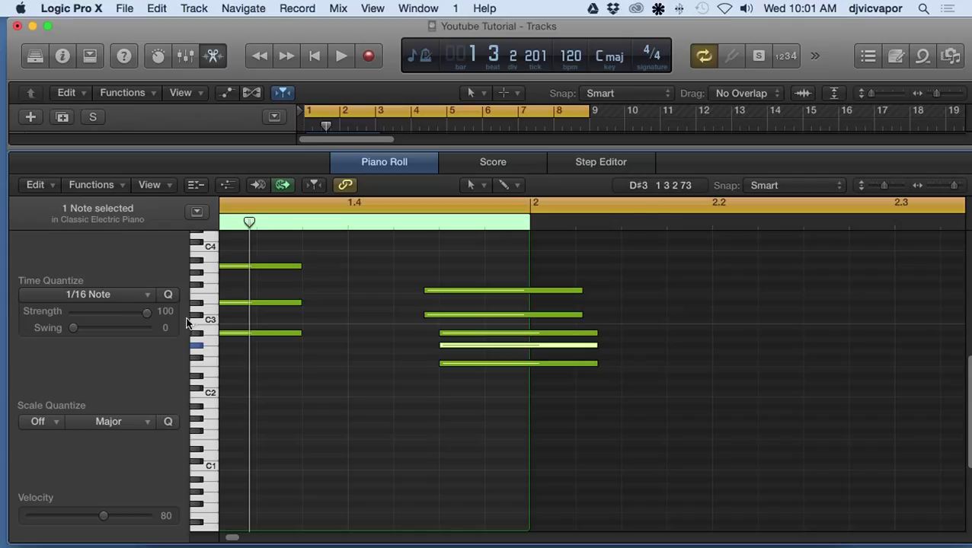
{"action": "left_click", "coordinate": [138, 296]}
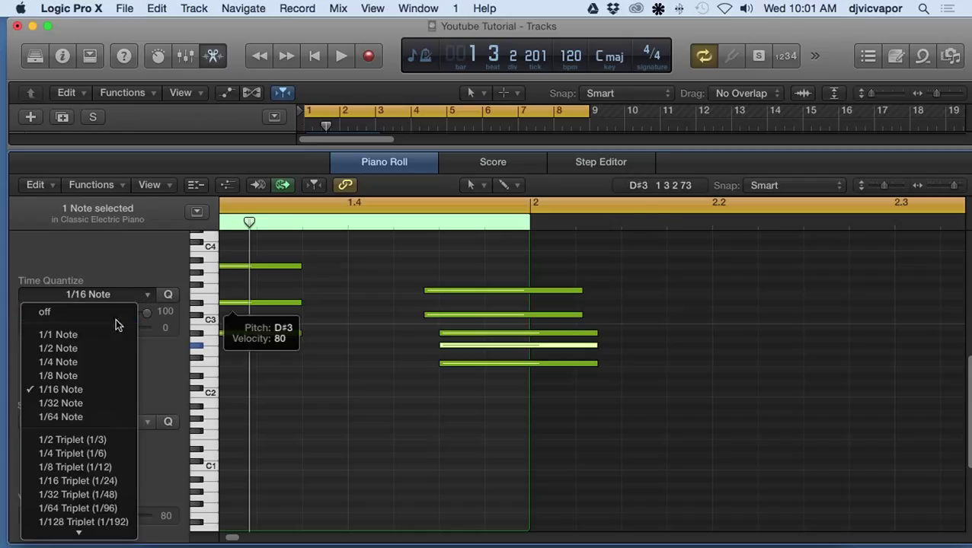
{"action": "left_click", "coordinate": [109, 335]}
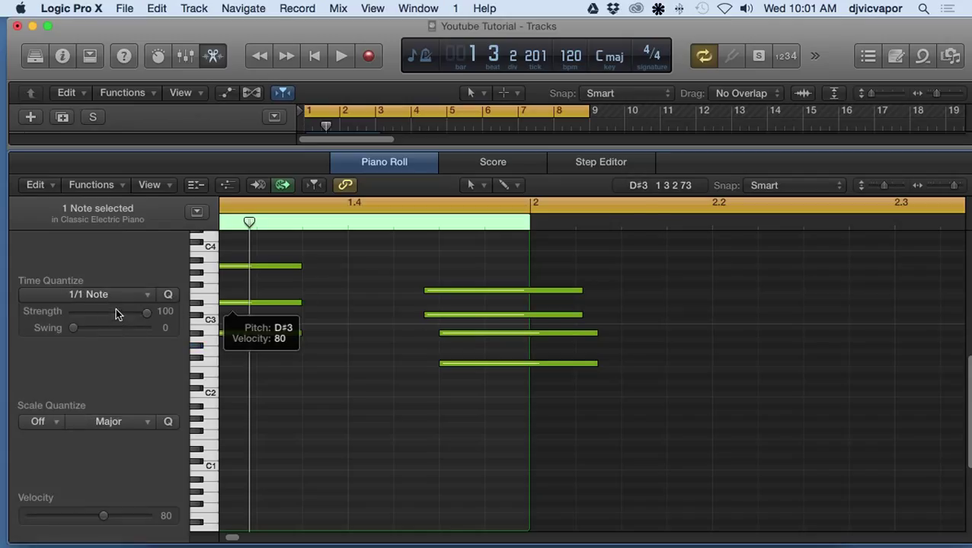
{"action": "left_click", "coordinate": [122, 295]}
{"action": "left_click", "coordinate": [121, 315]}
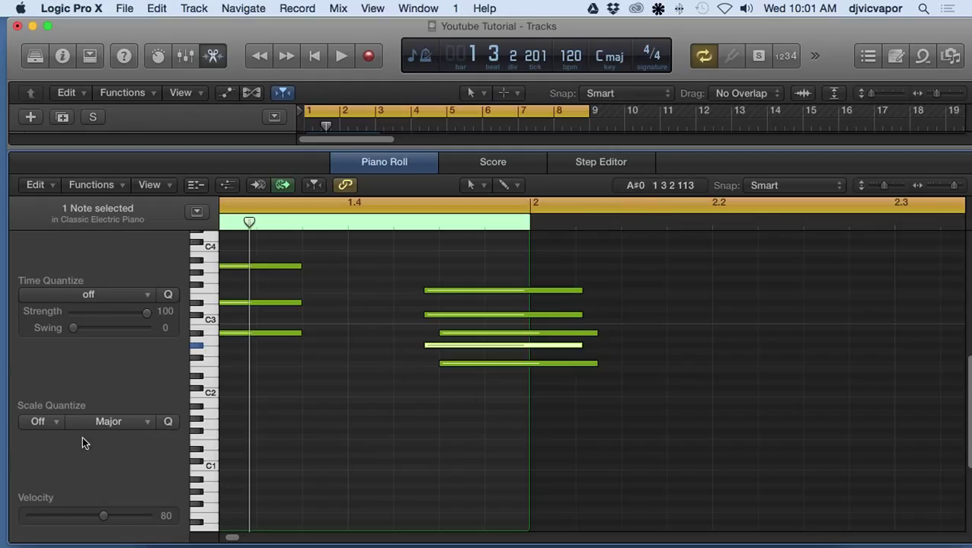
Step: Quantize the five new chord notes to 1/8, then 1/16, then set Time Quantize off and deselect
{"action": "left_click_drag", "start_coordinate": [463, 391], "coordinate": [401, 269]}
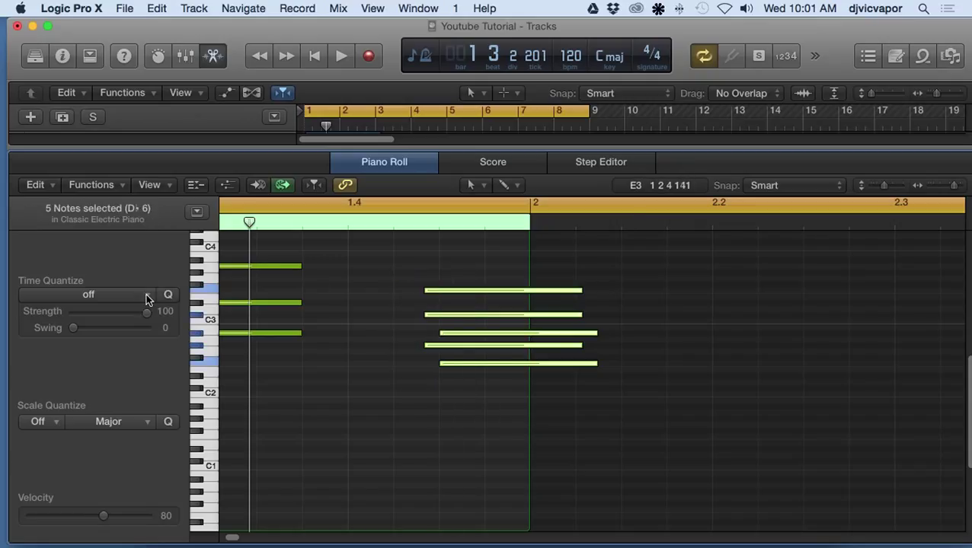
{"action": "left_click", "coordinate": [145, 294]}
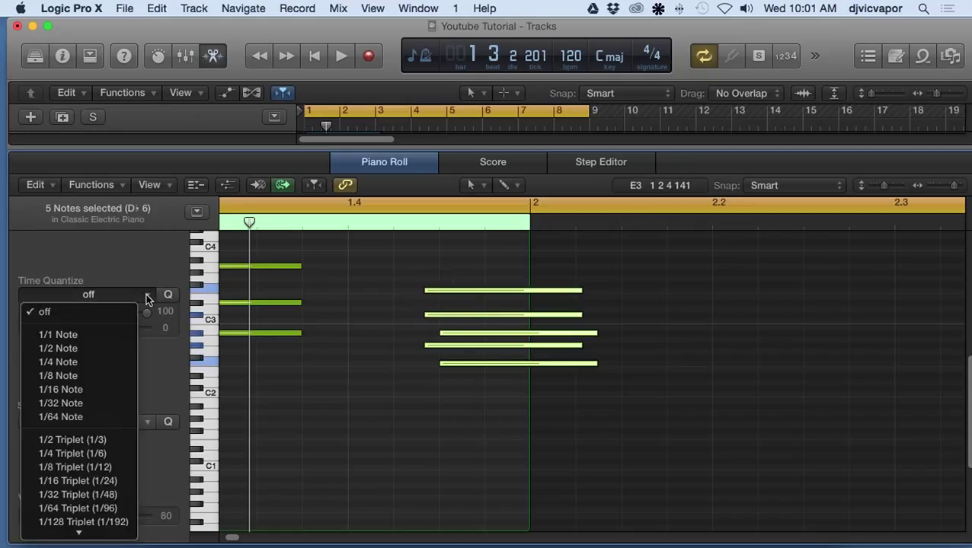
{"action": "left_click", "coordinate": [94, 376]}
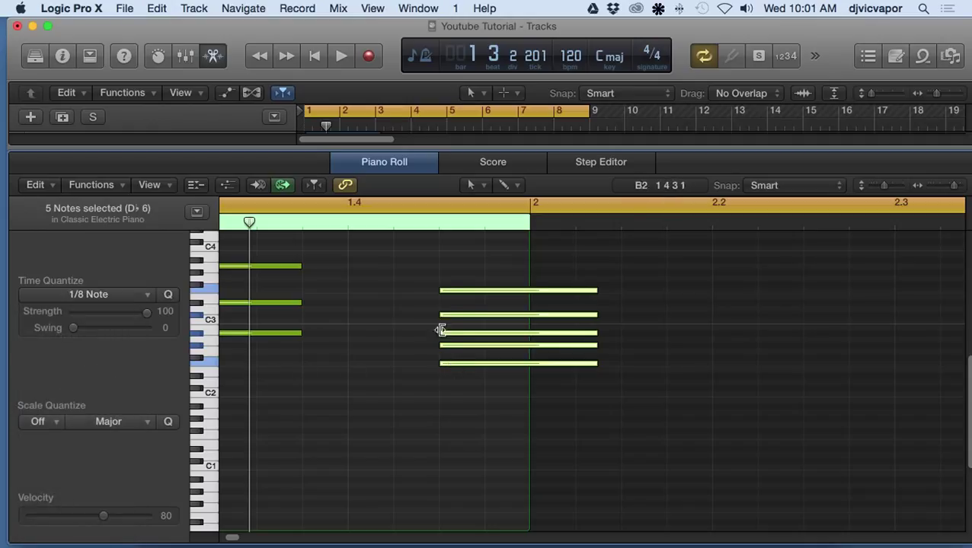
{"action": "left_click", "coordinate": [136, 294]}
{"action": "left_click", "coordinate": [105, 389]}
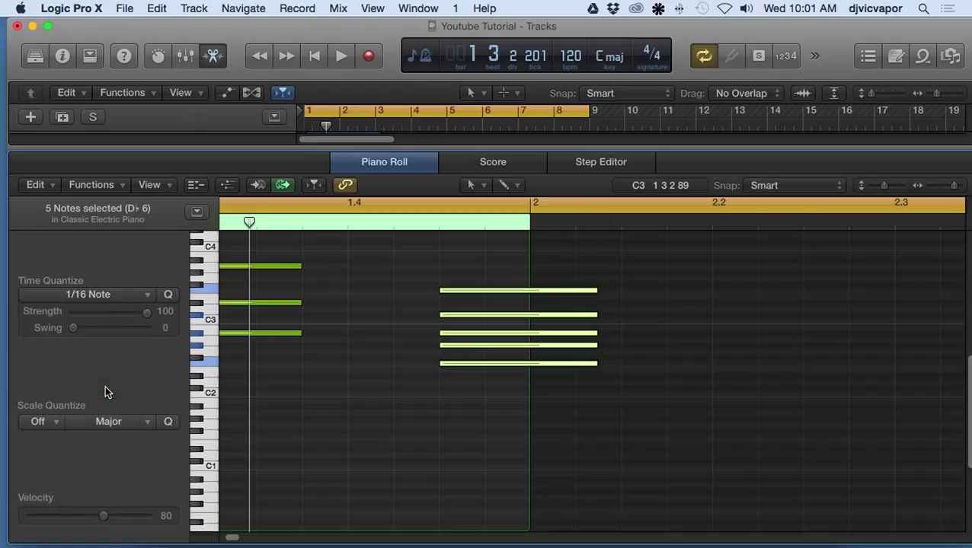
{"action": "left_click", "coordinate": [122, 295]}
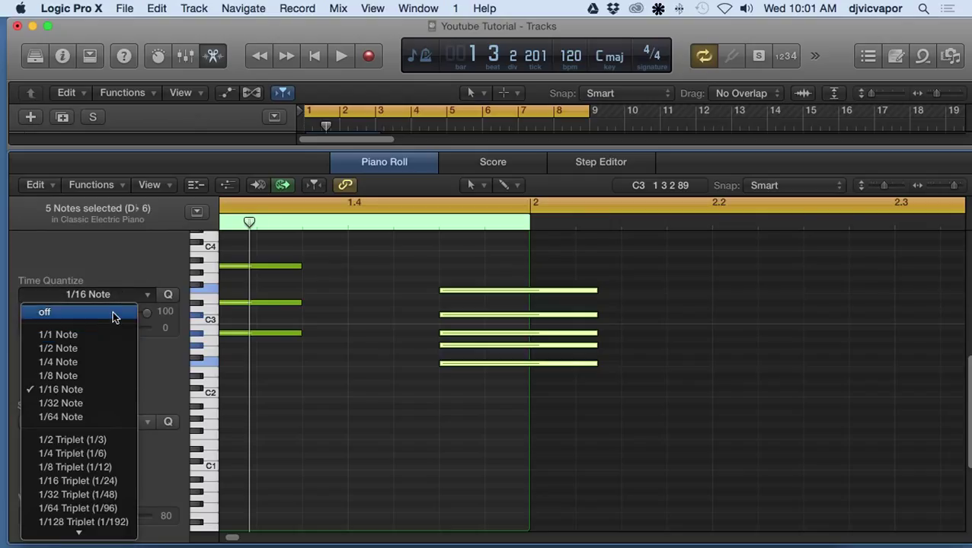
{"action": "left_click", "coordinate": [113, 313]}
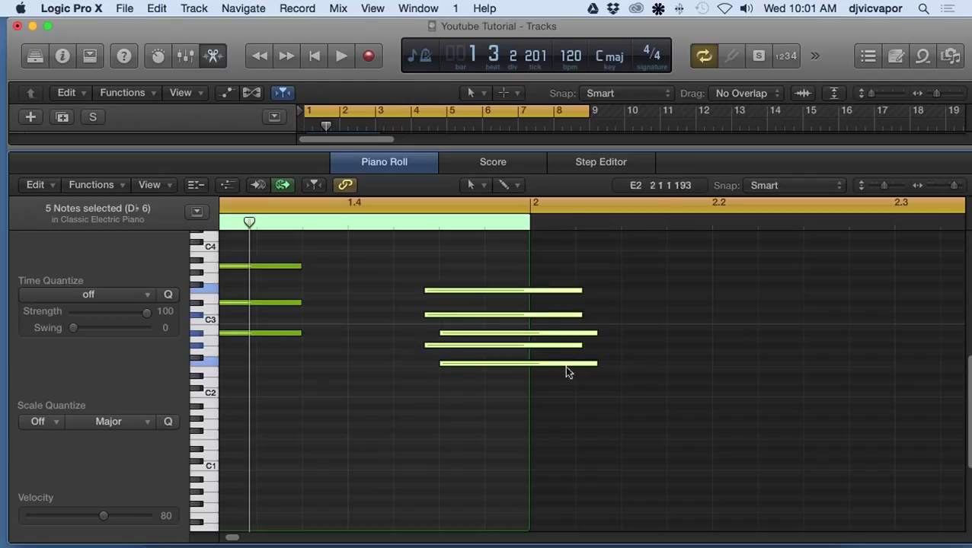
{"action": "left_click", "coordinate": [445, 388]}
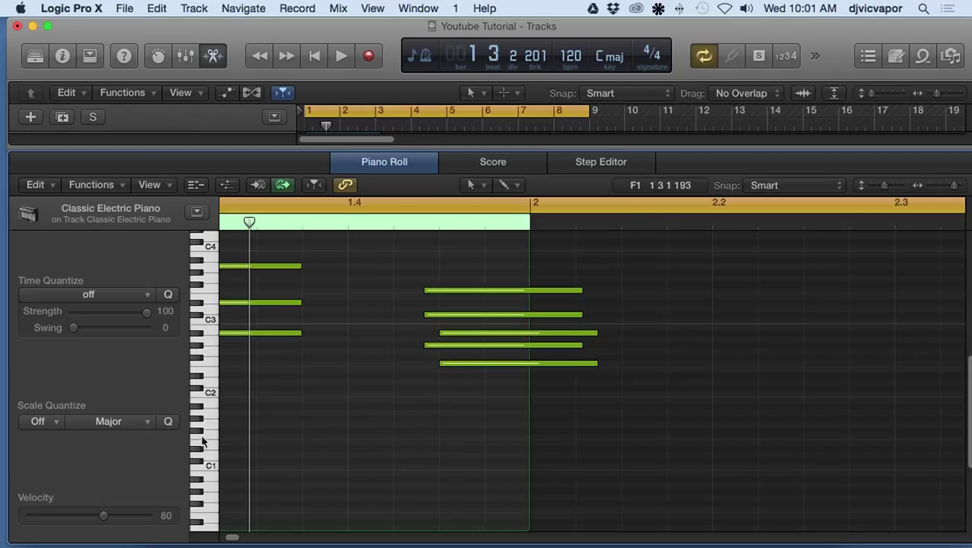
Step: Select the second chord's five notes and scale-quantize them to C major
{"action": "left_click", "coordinate": [57, 421]}
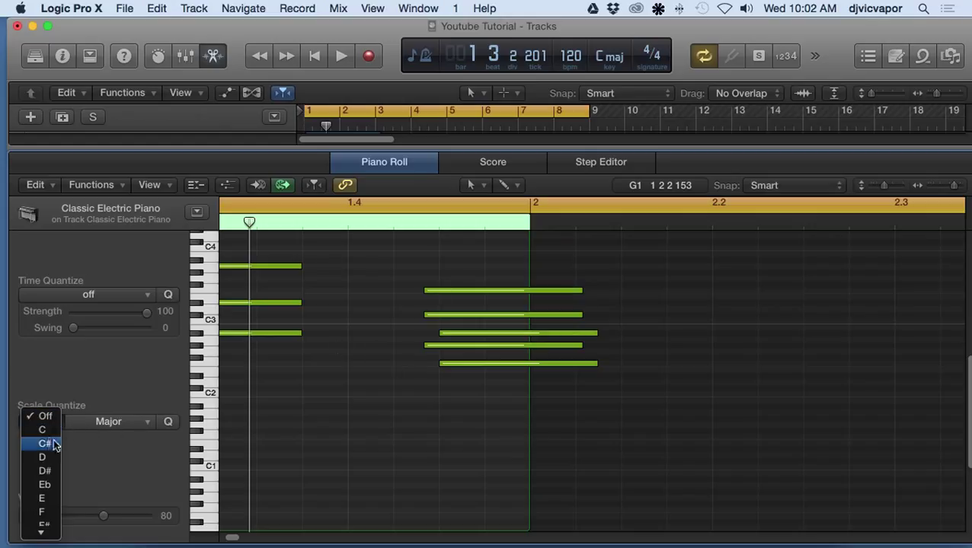
{"action": "left_click", "coordinate": [462, 392]}
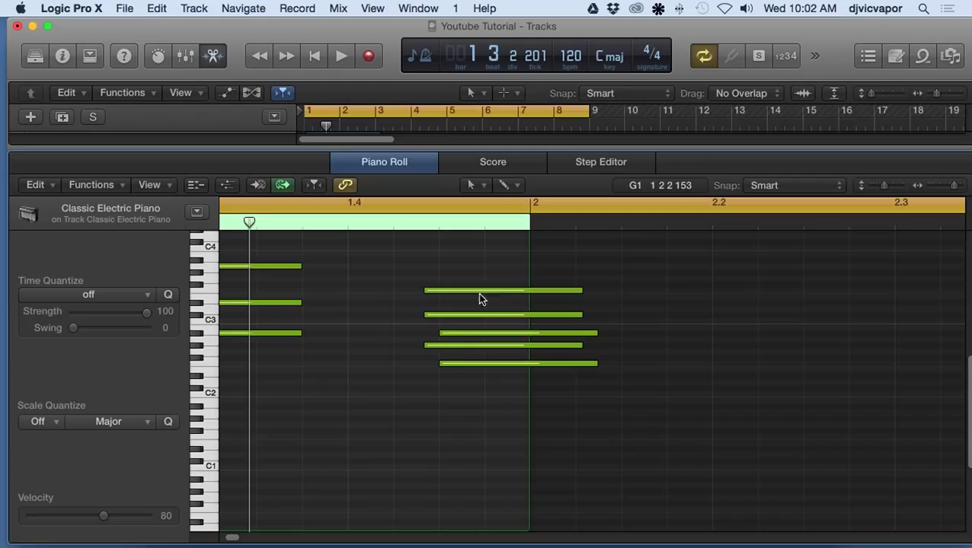
{"action": "left_click_drag", "start_coordinate": [471, 388], "coordinate": [414, 282]}
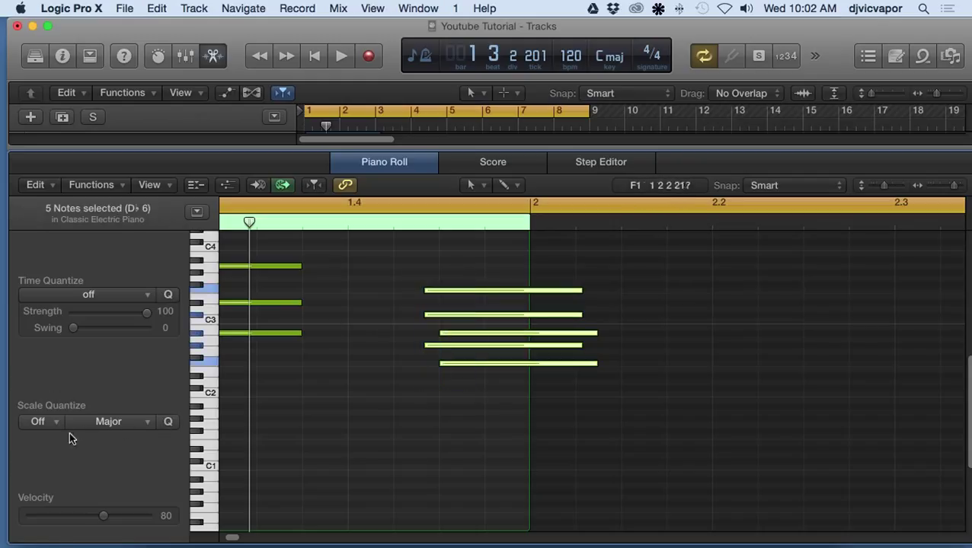
{"action": "left_click", "coordinate": [48, 422]}
{"action": "left_click", "coordinate": [47, 453]}
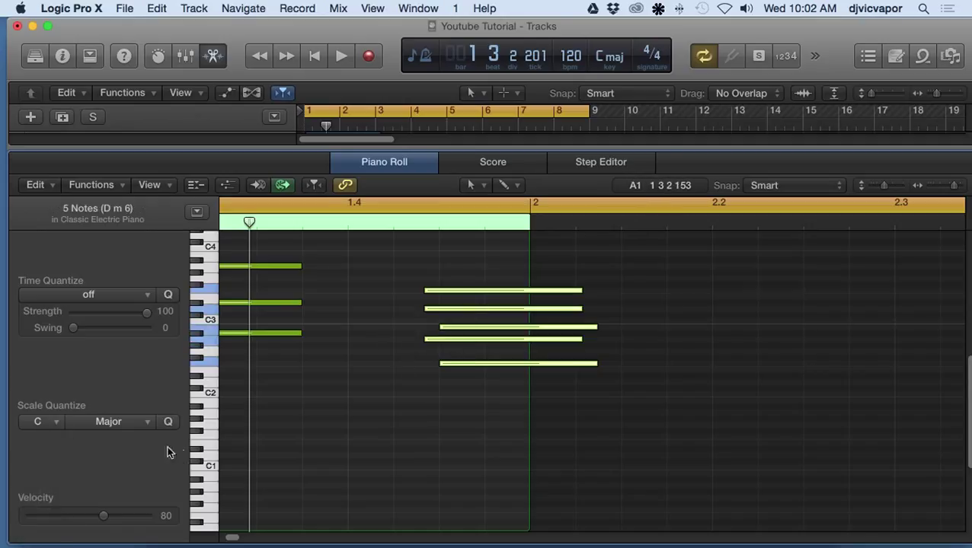
Step: Try D and Eb as the scale quantize key, then turn Scale Quantize off
{"action": "left_click", "coordinate": [57, 424]}
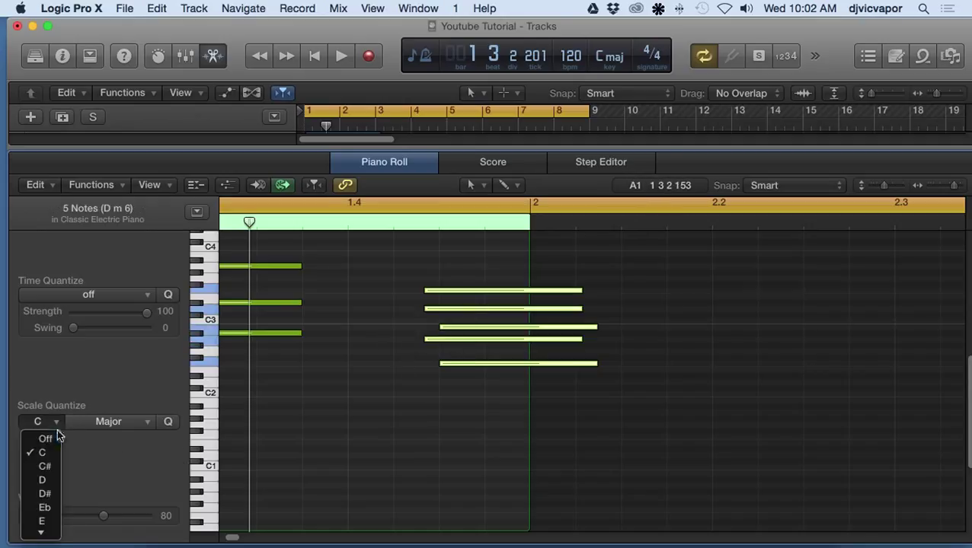
{"action": "left_click", "coordinate": [47, 480]}
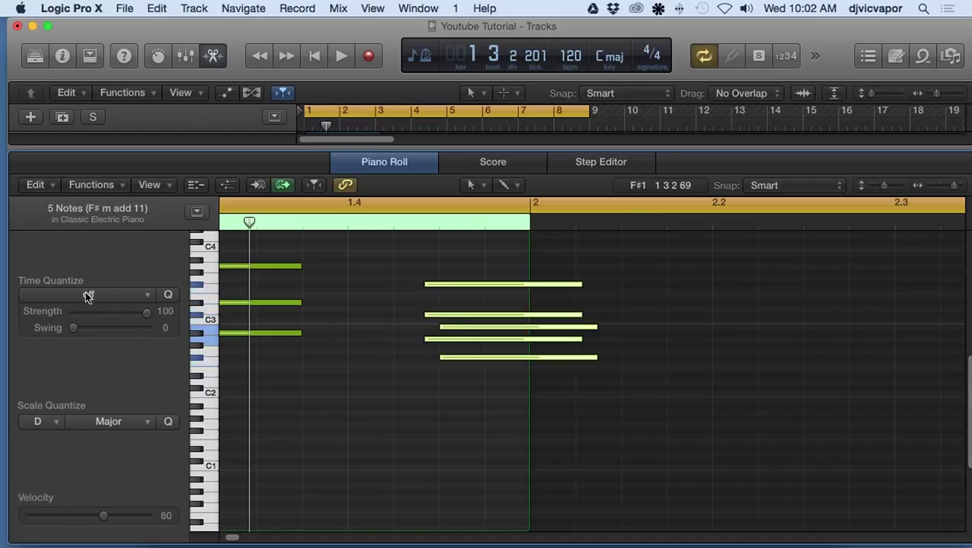
{"action": "left_click", "coordinate": [55, 422]}
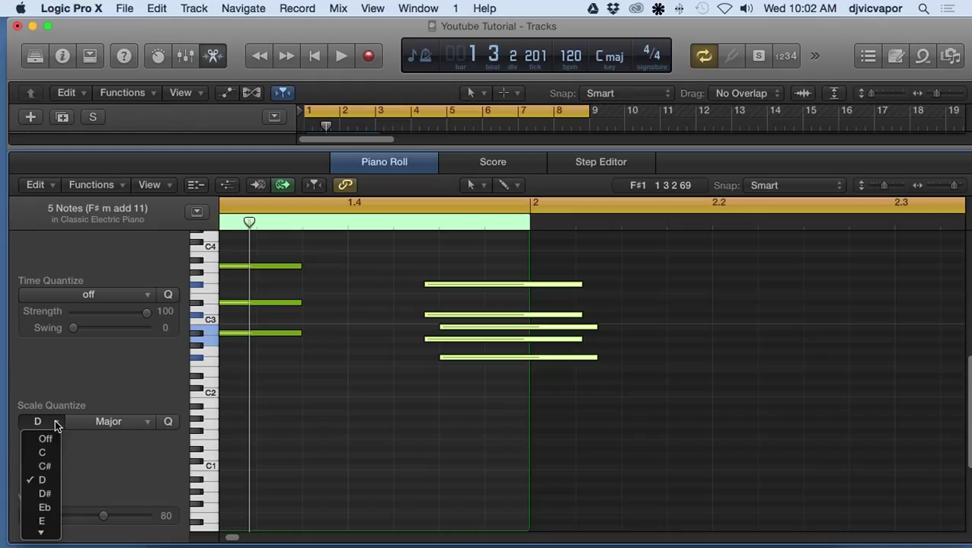
{"action": "left_click", "coordinate": [47, 507]}
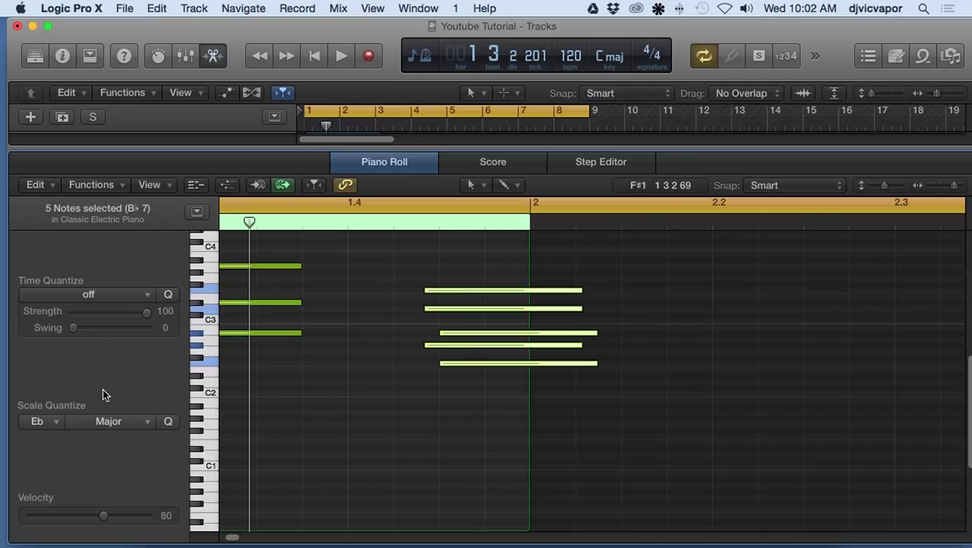
{"action": "left_click", "coordinate": [58, 421]}
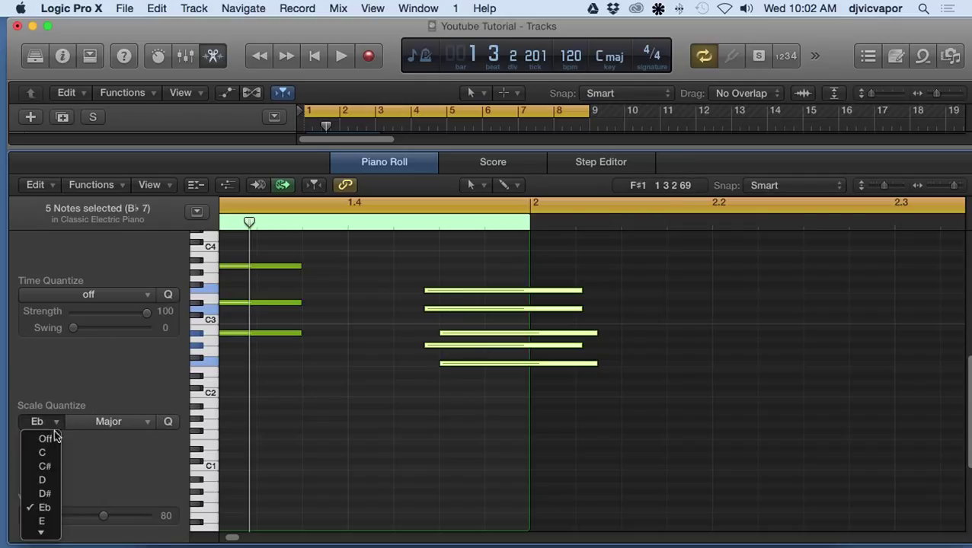
{"action": "left_click", "coordinate": [38, 437]}
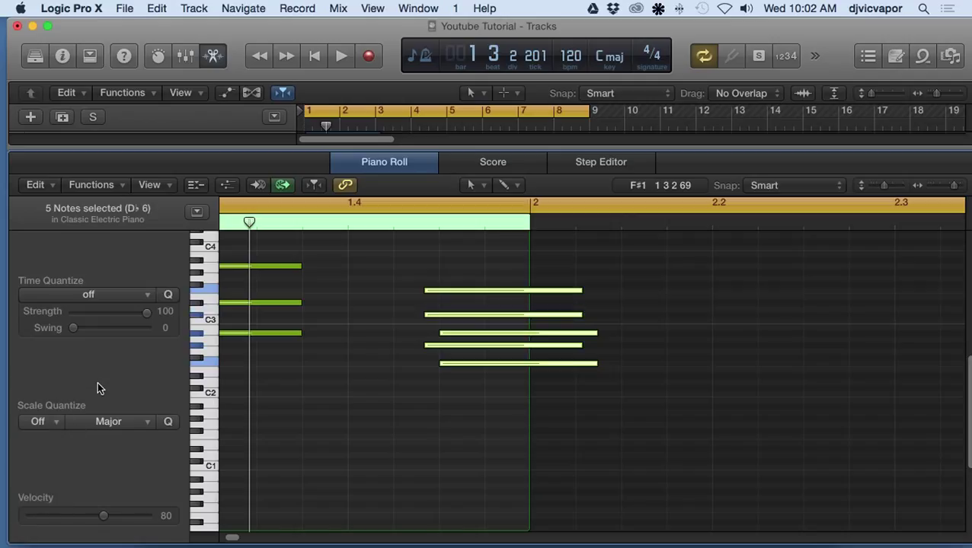
Step: Browse the scale type list, keep Major, and deselect the notes
{"action": "left_click", "coordinate": [141, 422]}
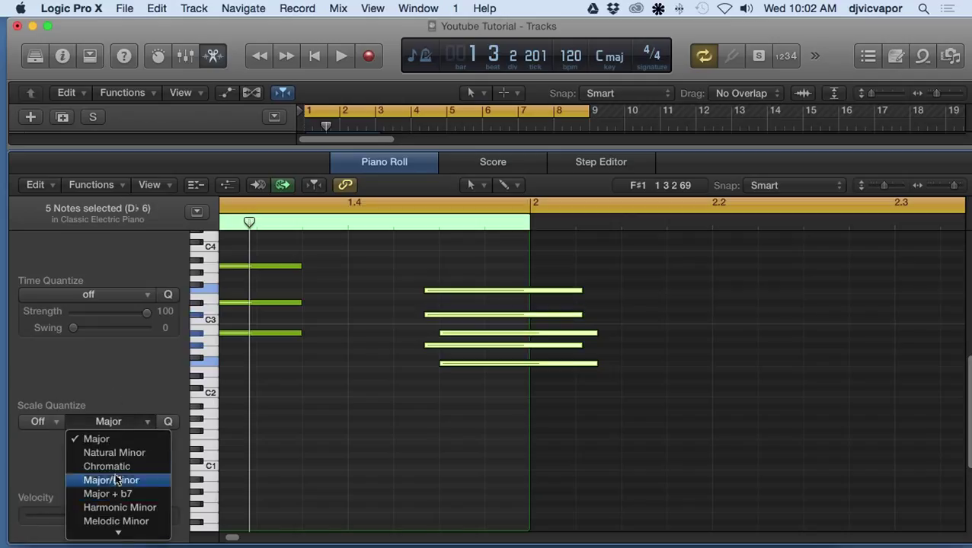
{"action": "scroll", "coordinate": [122, 515], "scroll_direction": "down", "scroll_amount": 1}
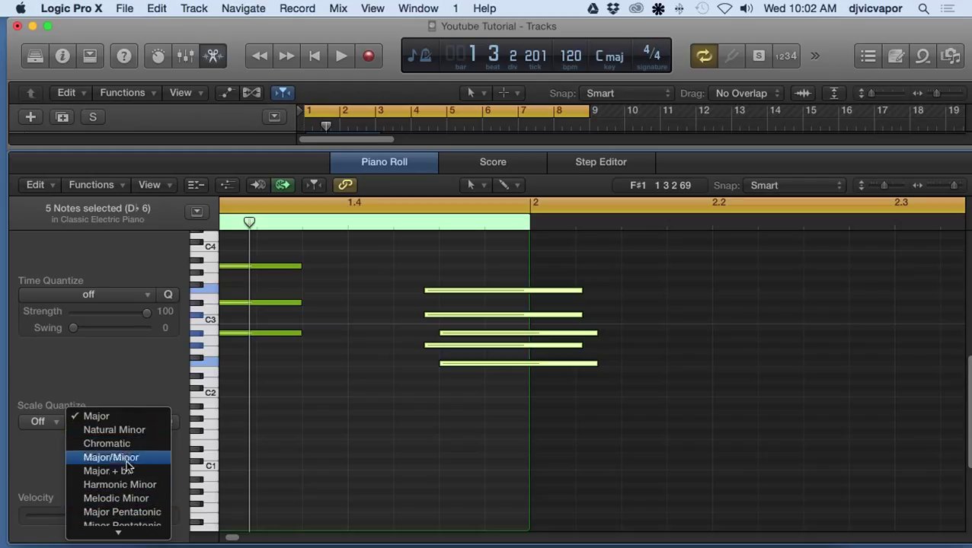
{"action": "scroll", "coordinate": [125, 465], "scroll_direction": "down", "scroll_amount": 2}
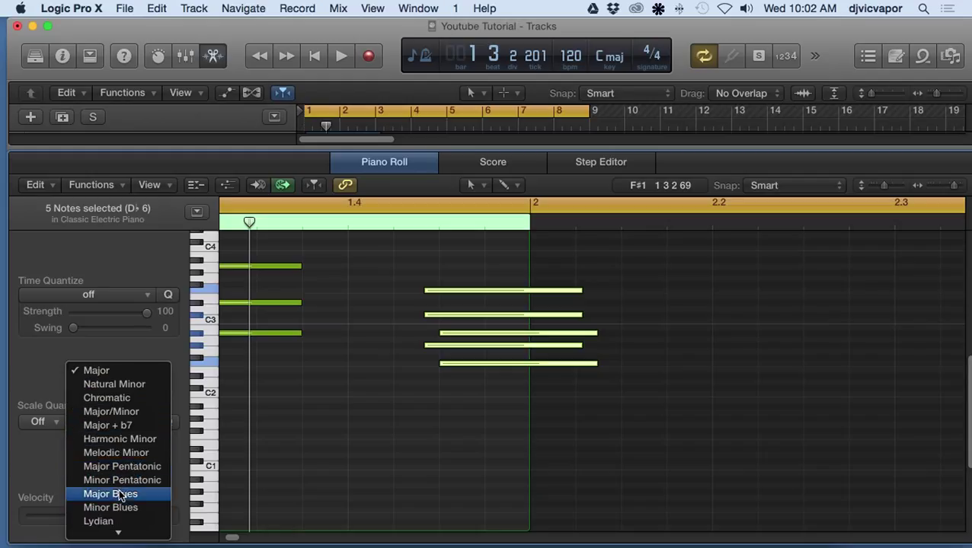
{"action": "scroll", "coordinate": [126, 498], "scroll_direction": "down", "scroll_amount": 4}
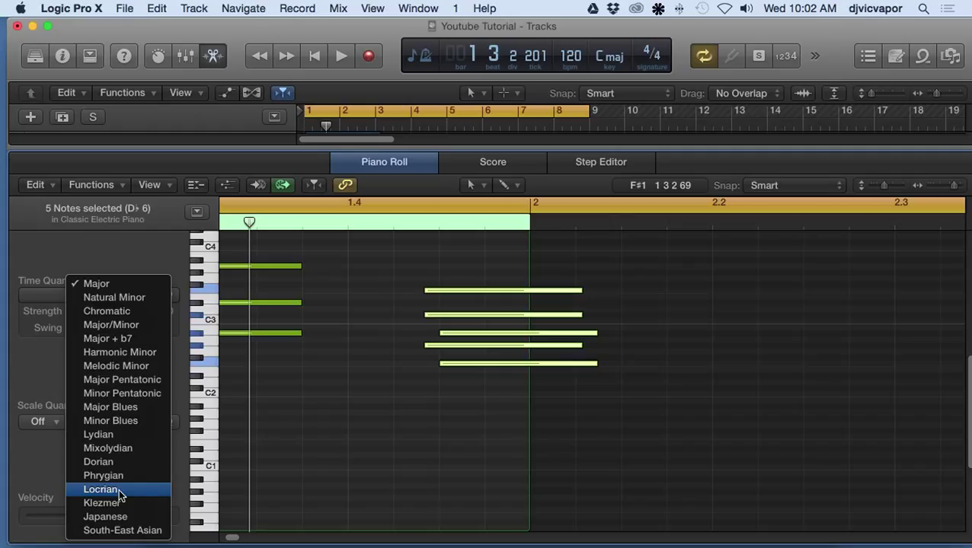
{"action": "left_click", "coordinate": [137, 283]}
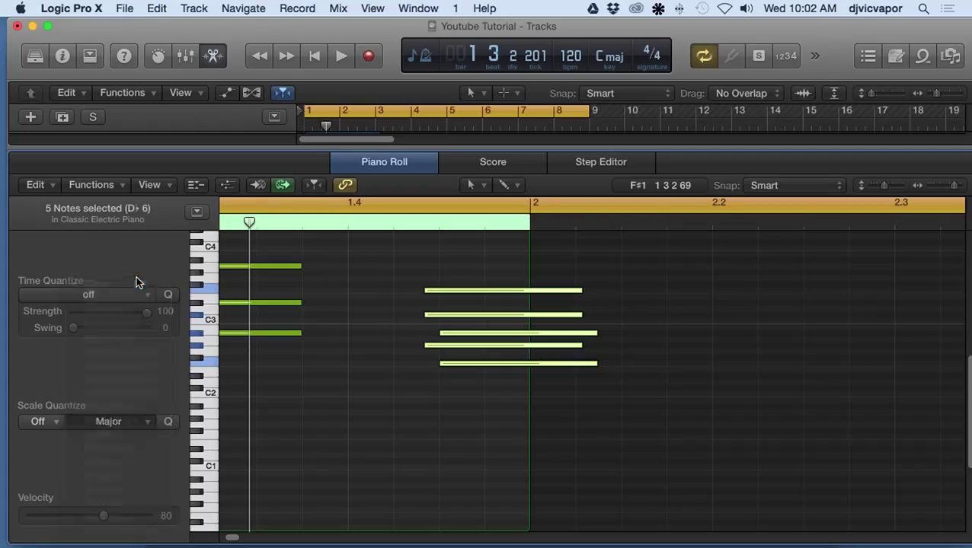
{"action": "left_click", "coordinate": [337, 401]}
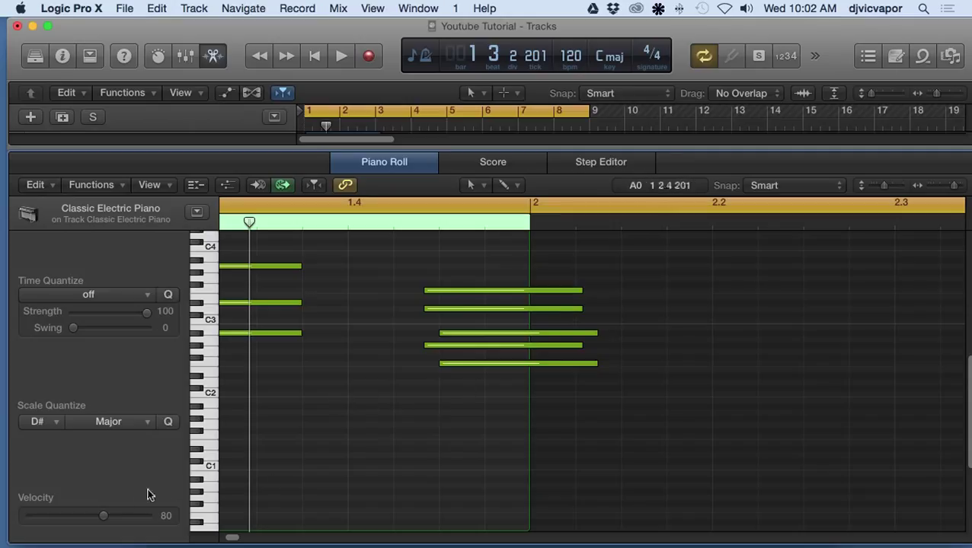
Step: Select F2, the lowest note of the staggered chord just before bar 2
{"action": "scroll", "coordinate": [100, 451], "scroll_direction": "down", "scroll_amount": 2}
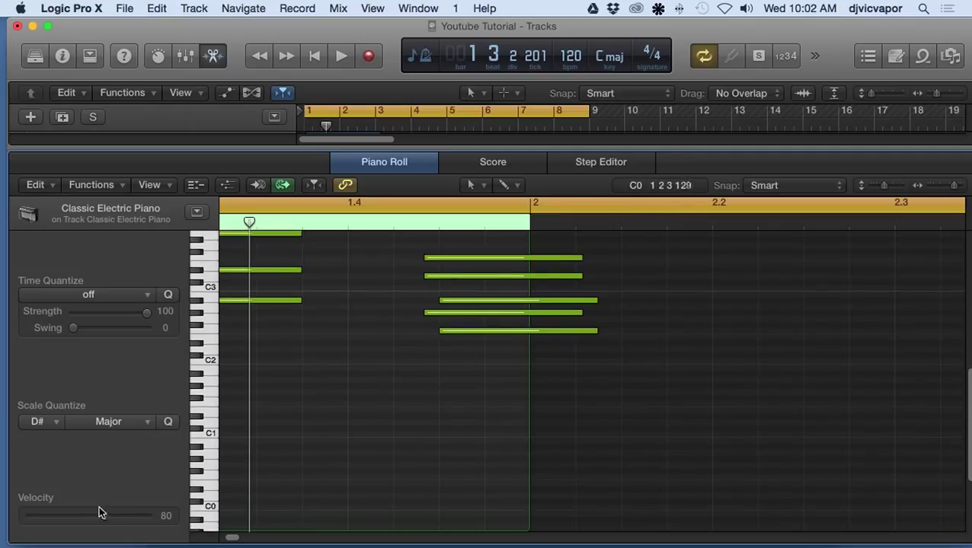
{"action": "scroll", "coordinate": [383, 417], "scroll_direction": "up", "scroll_amount": 2}
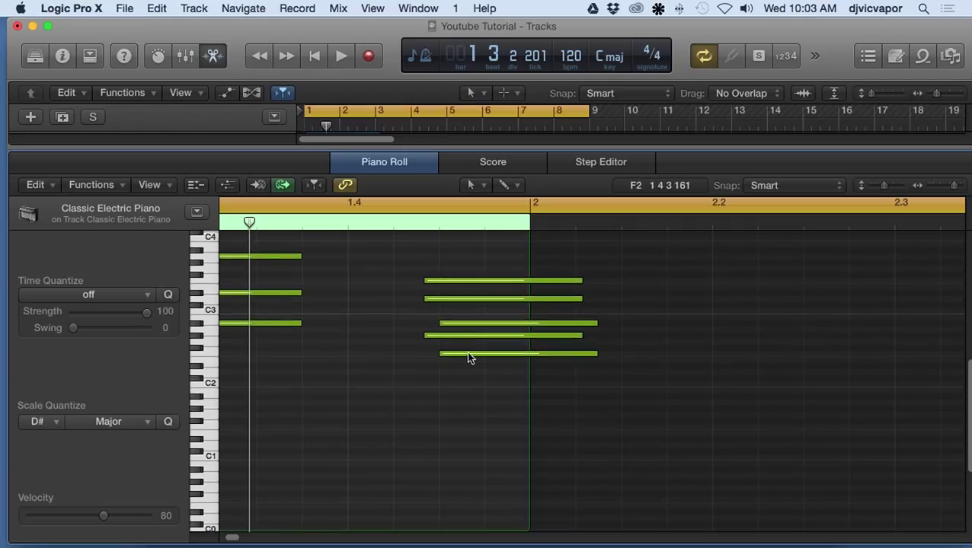
{"action": "mouse_move", "coordinate": [470, 358]}
{"action": "left_click", "coordinate": [459, 354]}
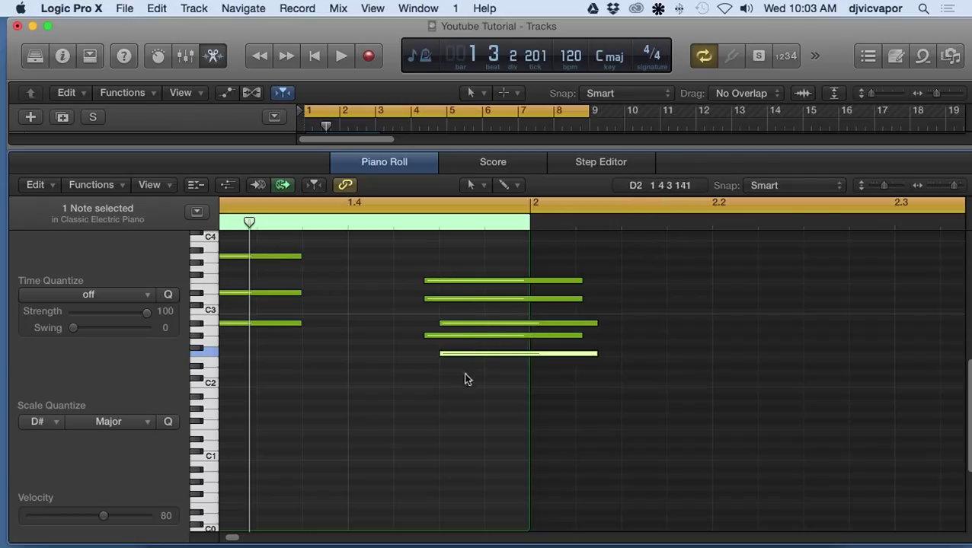
Step: Raise the F2 note's velocity to the maximum of 127
{"action": "mouse_move", "coordinate": [476, 359]}
{"action": "left_click_drag", "start_coordinate": [106, 522], "coordinate": [216, 527]}
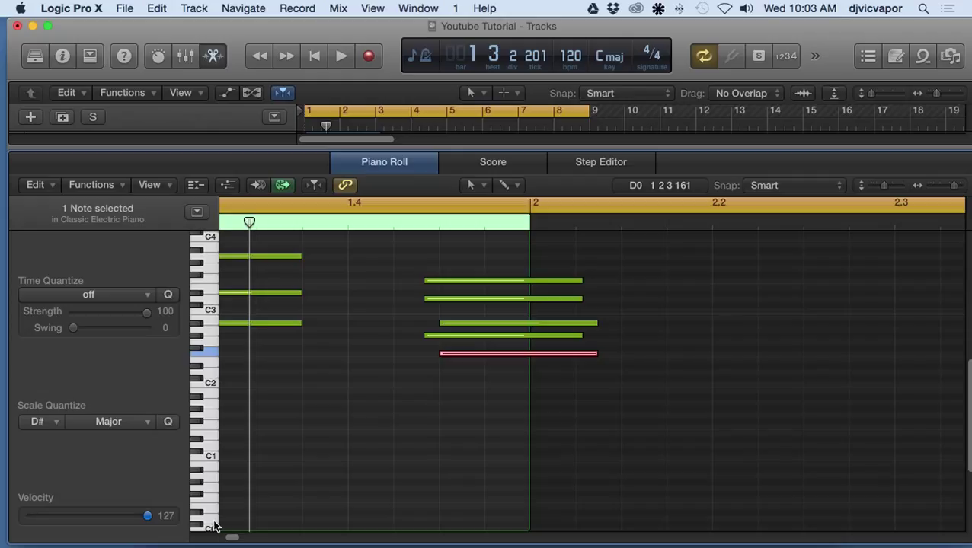
{"action": "left_click", "coordinate": [421, 452]}
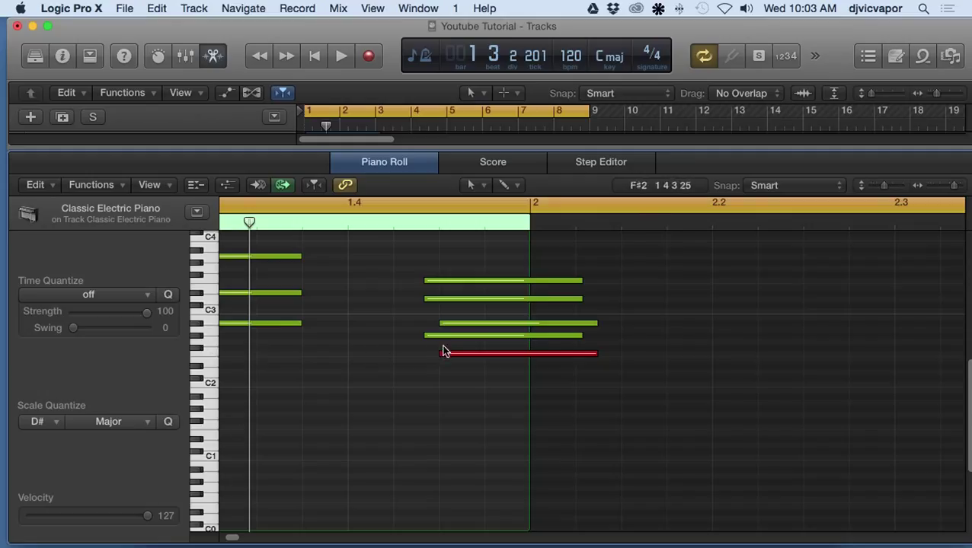
Step: Set the F2 note's velocity back to 80 and deselect it
{"action": "left_click", "coordinate": [494, 352]}
{"action": "left_click_drag", "start_coordinate": [153, 521], "coordinate": [113, 516]}
{"action": "left_click", "coordinate": [326, 473]}
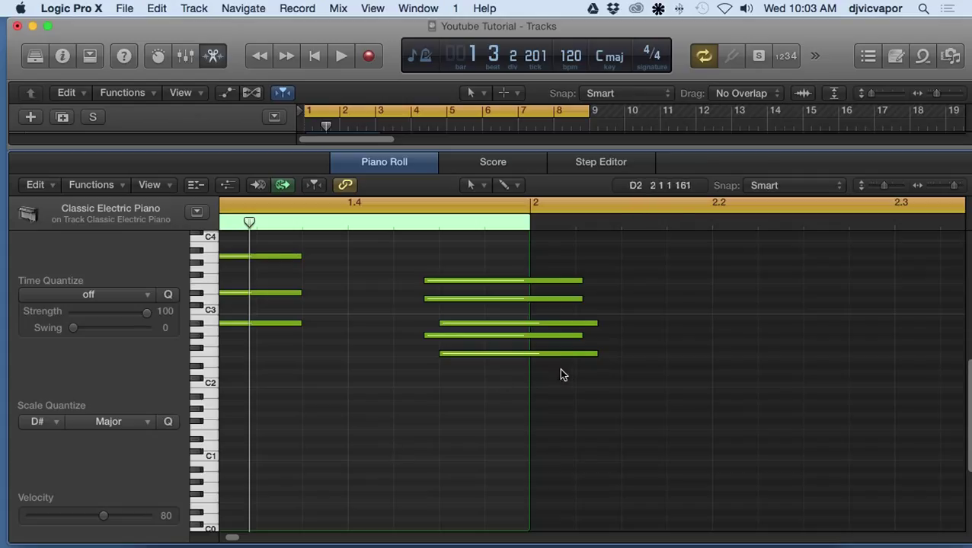
{"action": "mouse_move", "coordinate": [547, 354]}
{"action": "scroll", "coordinate": [286, 390], "scroll_direction": "up", "scroll_amount": 5}
{"action": "scroll", "coordinate": [286, 387], "scroll_direction": "up", "scroll_amount": 7}
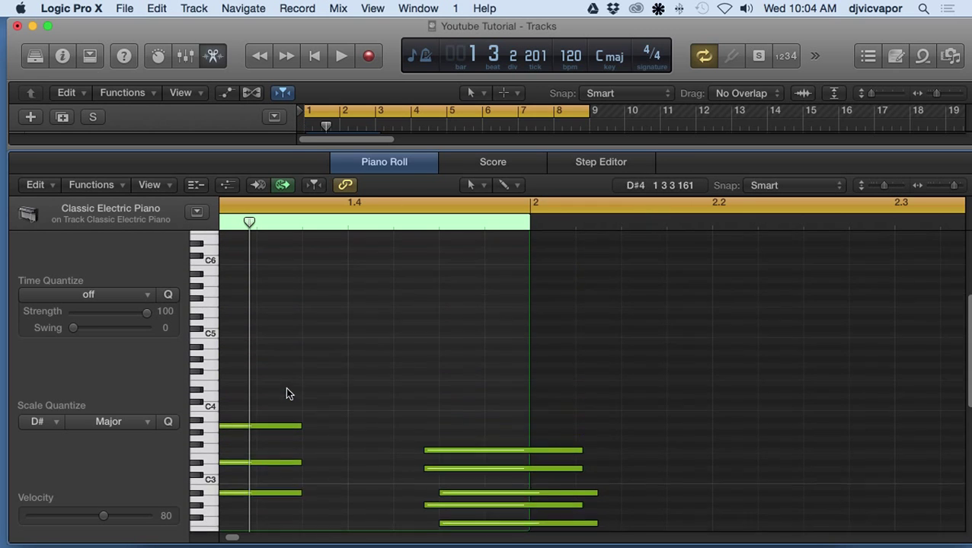
{"action": "scroll", "coordinate": [327, 352], "scroll_direction": "down", "scroll_amount": 6}
{"action": "scroll", "coordinate": [327, 352], "scroll_direction": "down", "scroll_amount": 4}
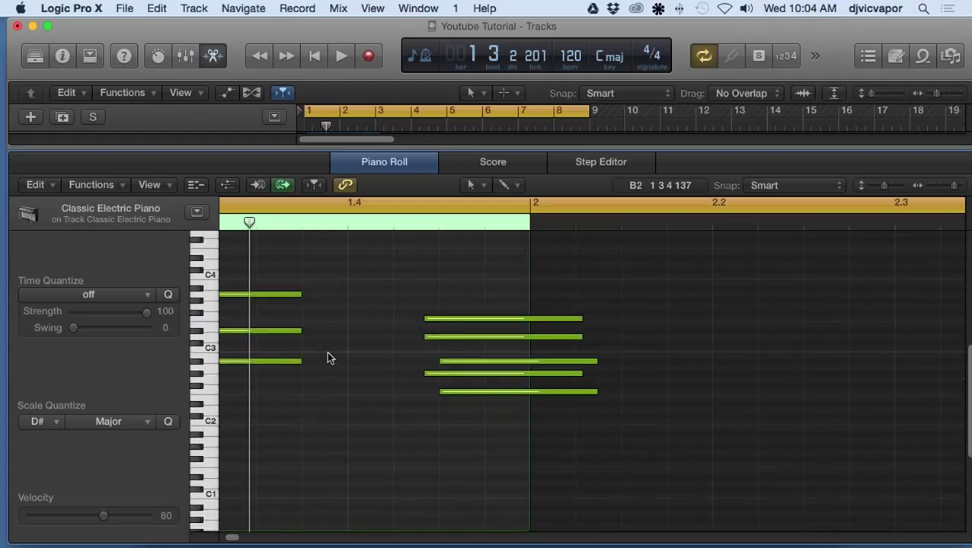